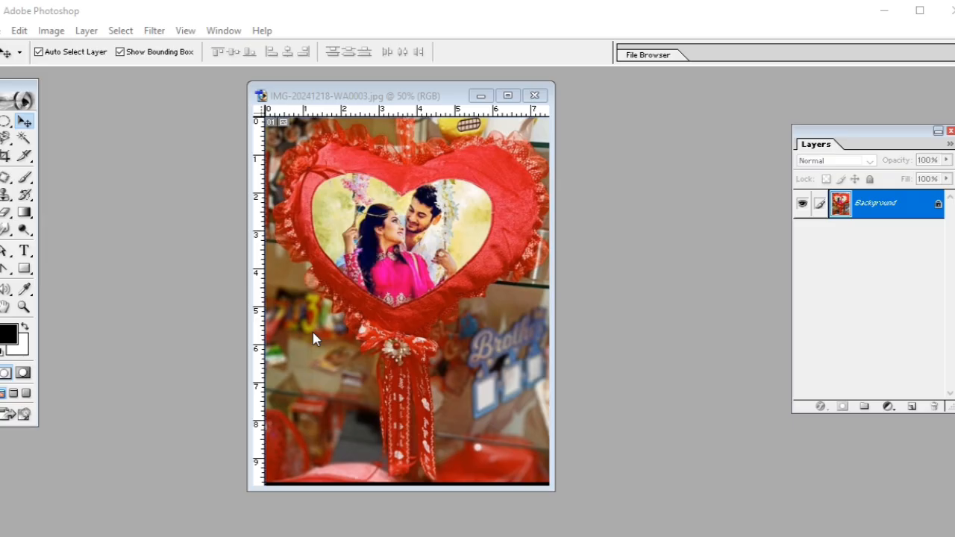
pyautogui.click(69, 196)
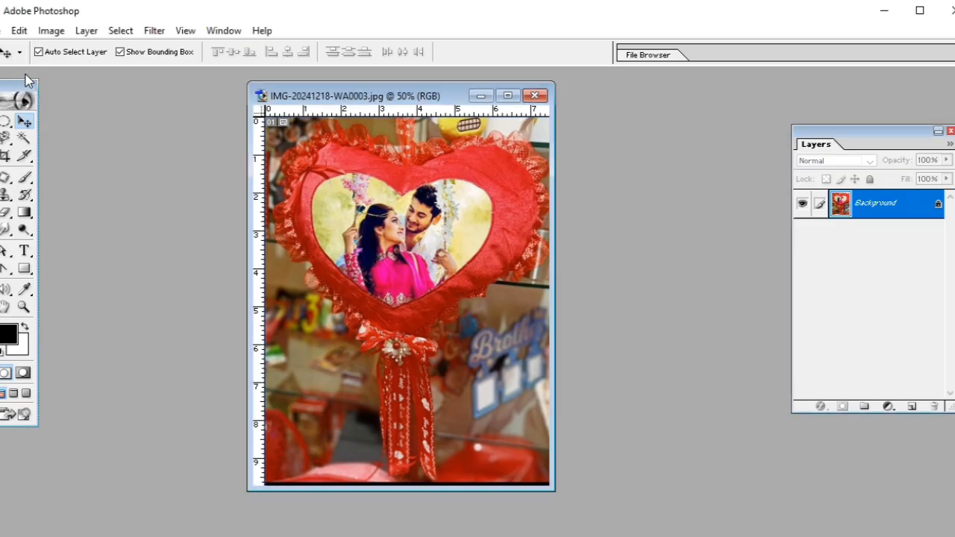
pyautogui.click(20, 35)
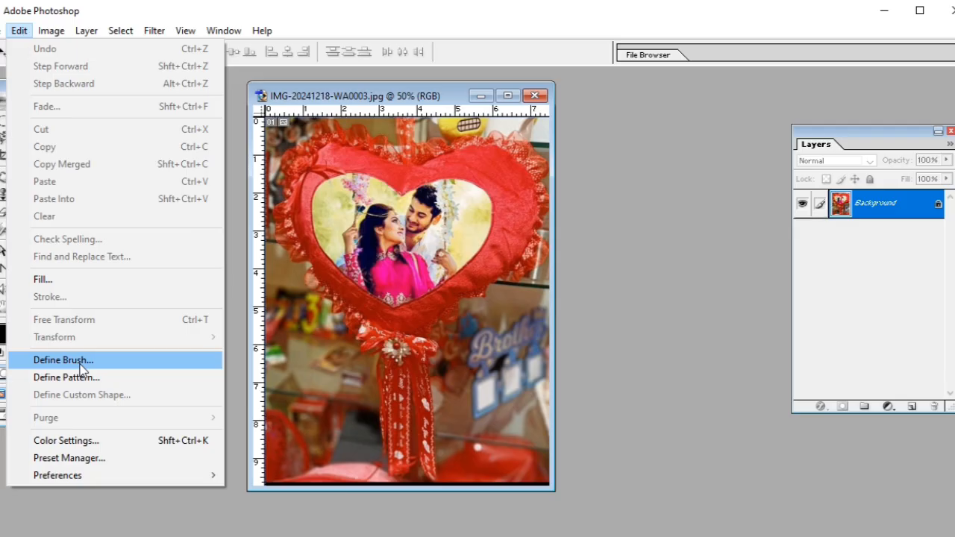
pyautogui.click(306, 291)
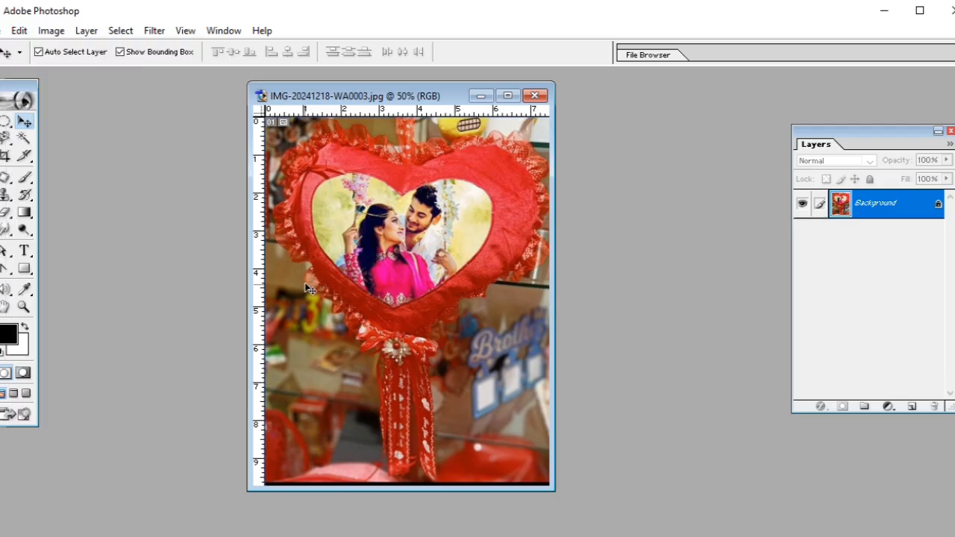
pyautogui.click(23, 31)
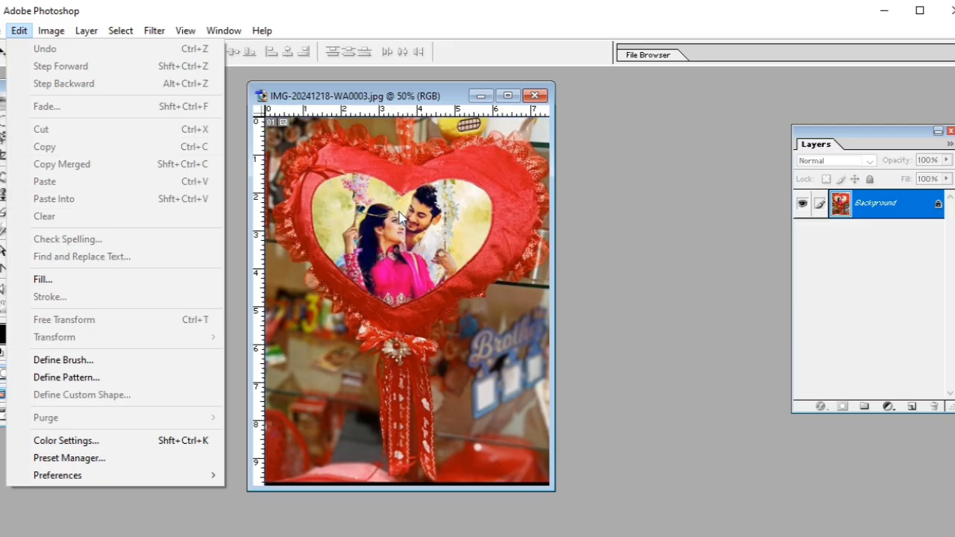
pyautogui.click(382, 302)
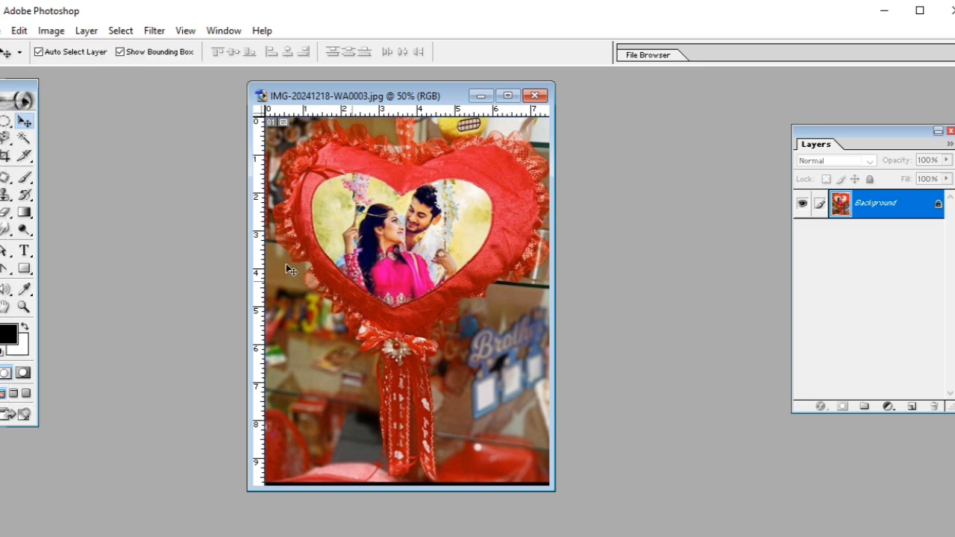
# Step: Select the heart frame in the photo with a rectangular marquee and define it as a brush named itmi
pyautogui.moveTo(6, 123); pyautogui.dragTo(69, 122)
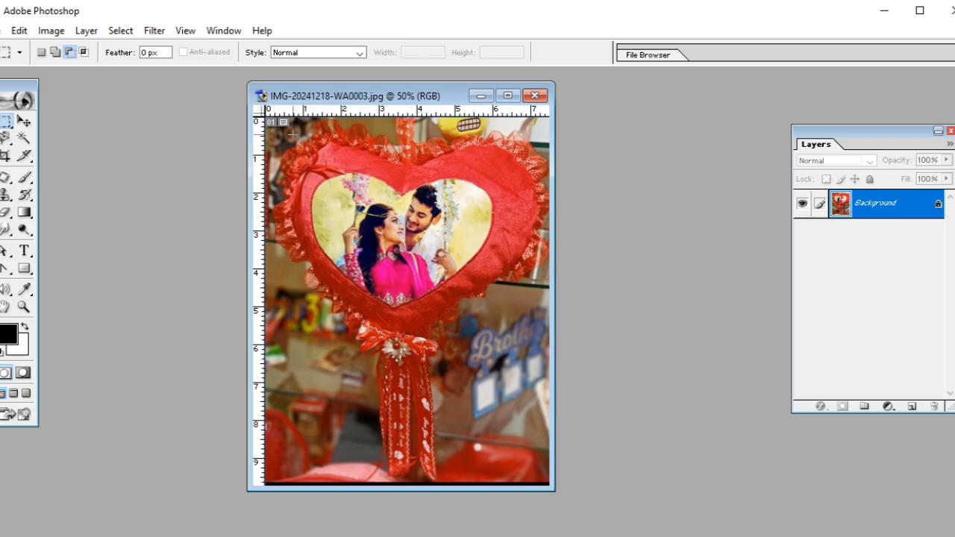
pyautogui.moveTo(392, 231); pyautogui.dragTo(536, 326)
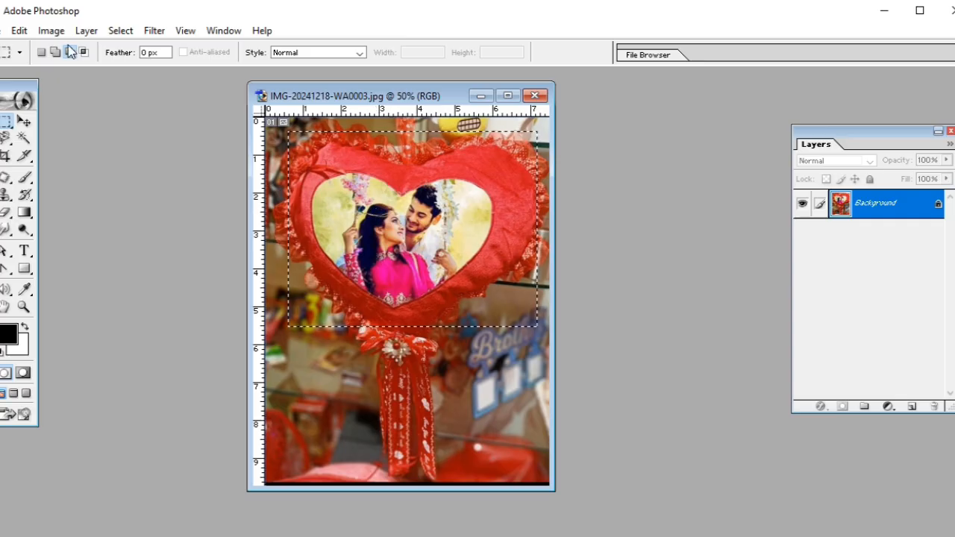
pyautogui.click(18, 32)
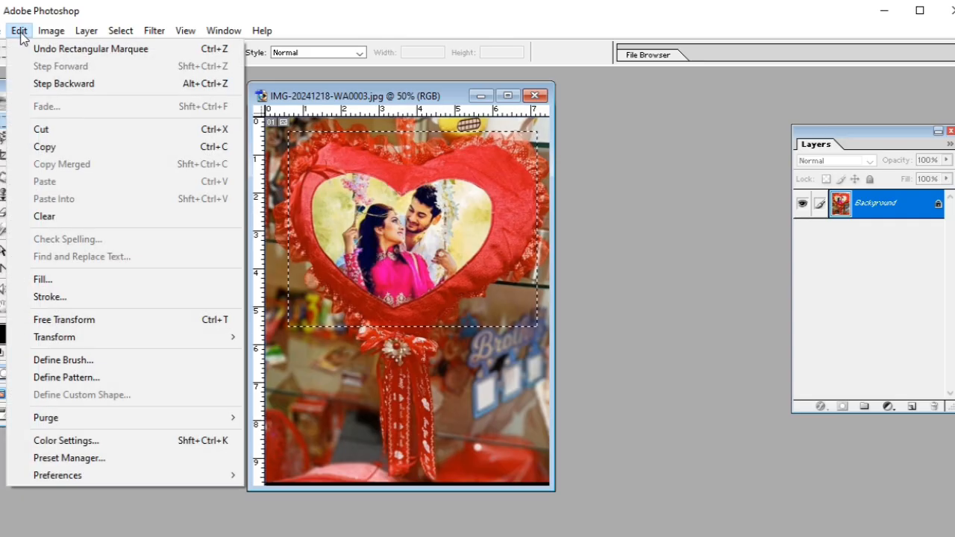
pyautogui.click(86, 362)
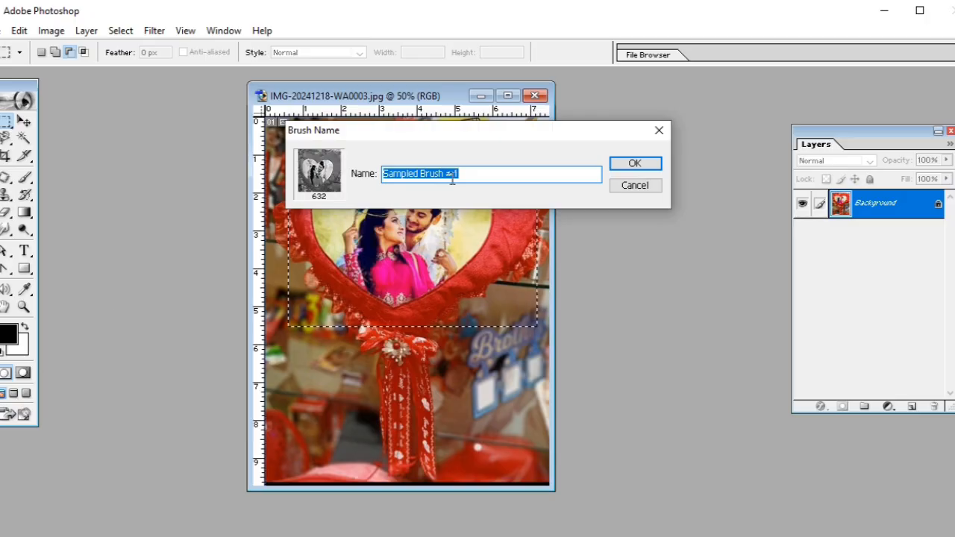
pyautogui.press('BackSpace')
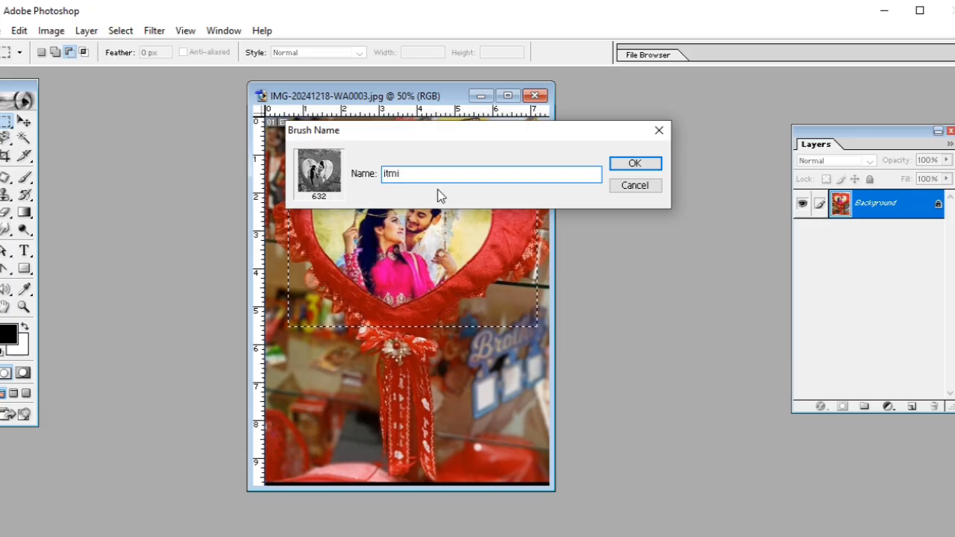
pyautogui.click(631, 165)
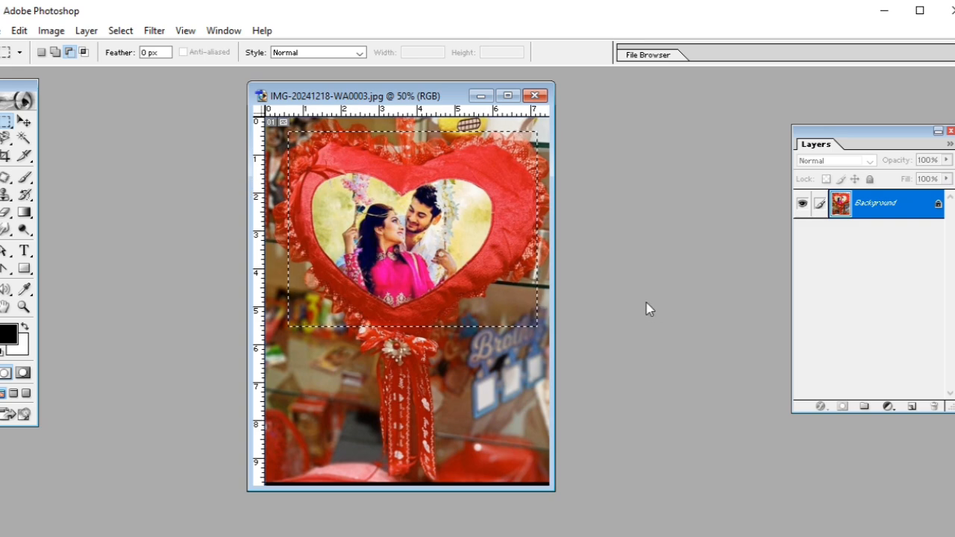
# Step: Create a new blank document with the proposed settings and shift its window slightly up
pyautogui.hotkey('ctrl', 'n')
pyautogui.press('Return')
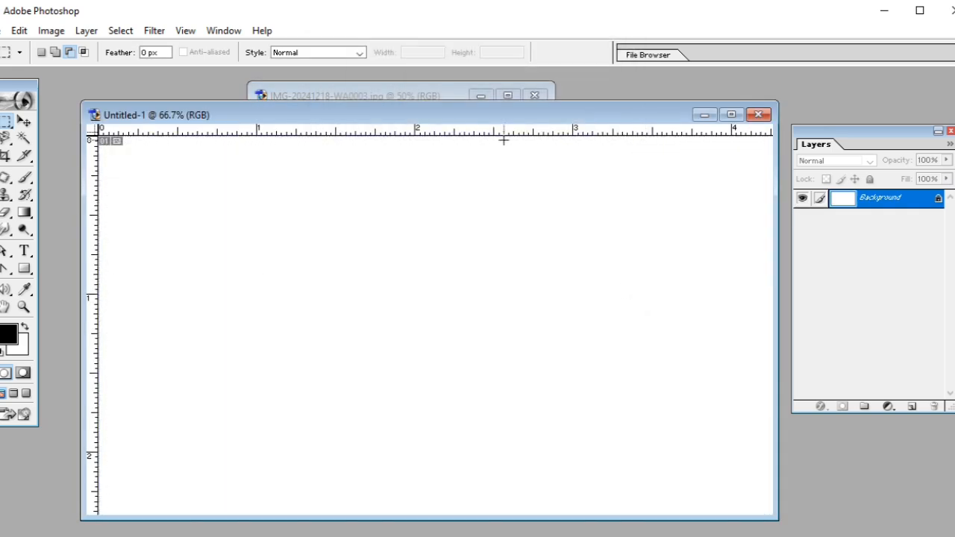
pyautogui.moveTo(500, 118); pyautogui.dragTo(515, 96)
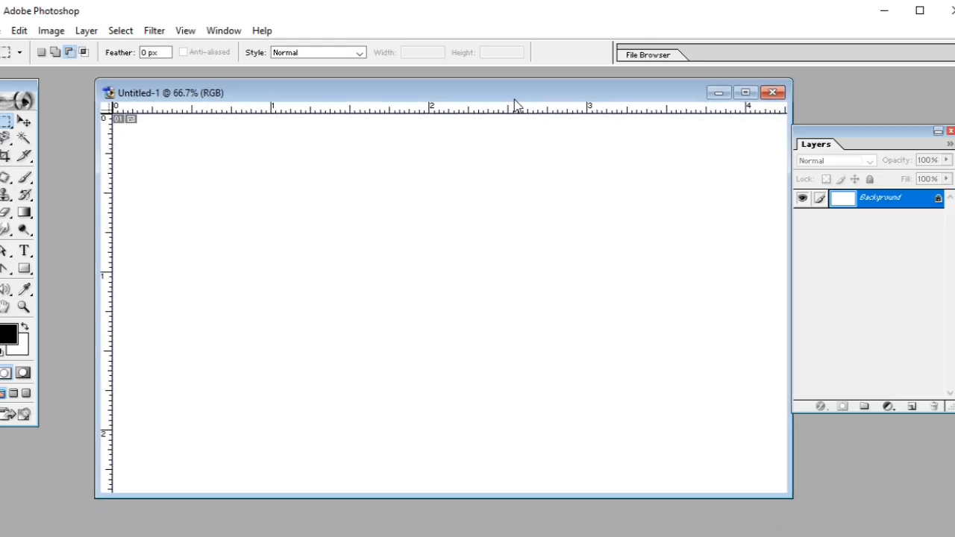
# Step: Stamp the 632 px heart photo brush once in black near the middle of the blank document using the Brush tool
pyautogui.click(26, 180)
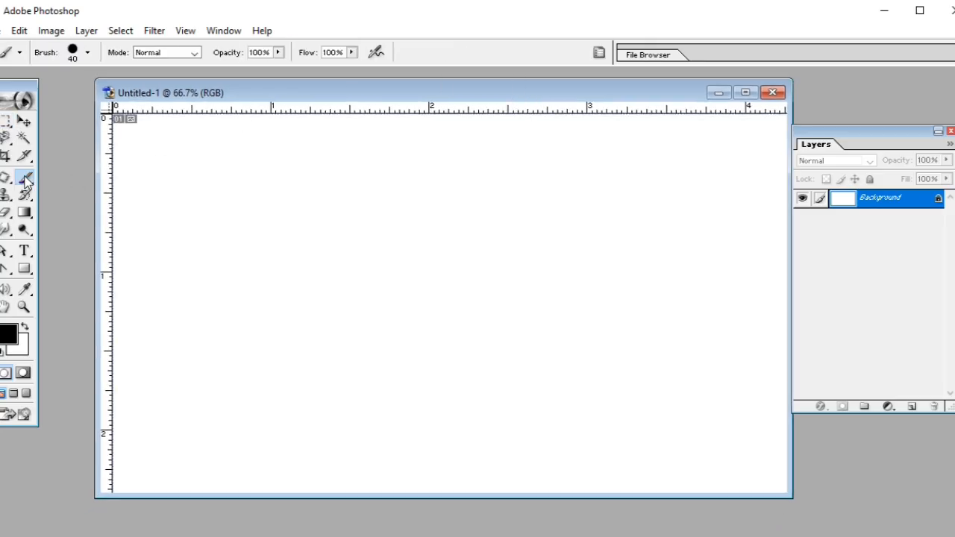
pyautogui.click(87, 53)
pyautogui.moveTo(146, 157); pyautogui.dragTo(147, 224)
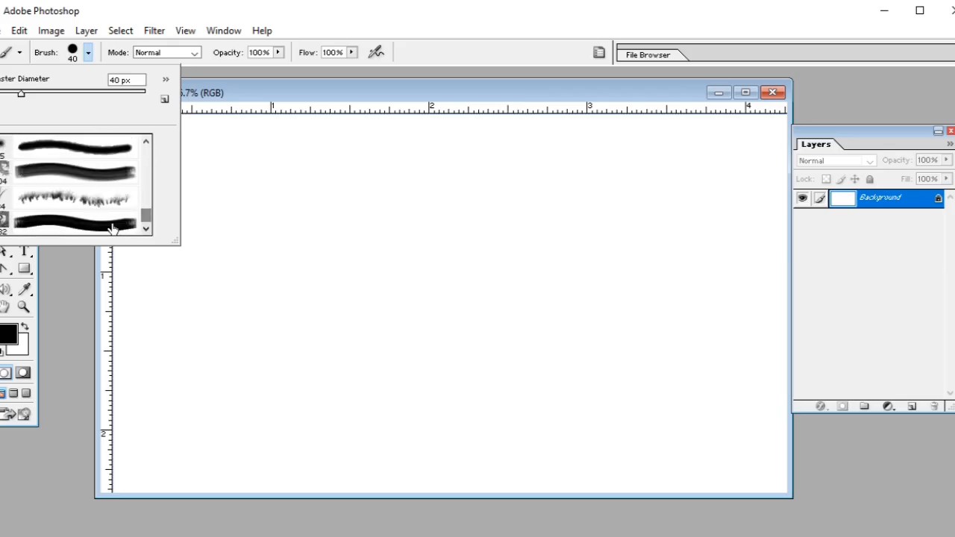
pyautogui.click(36, 224)
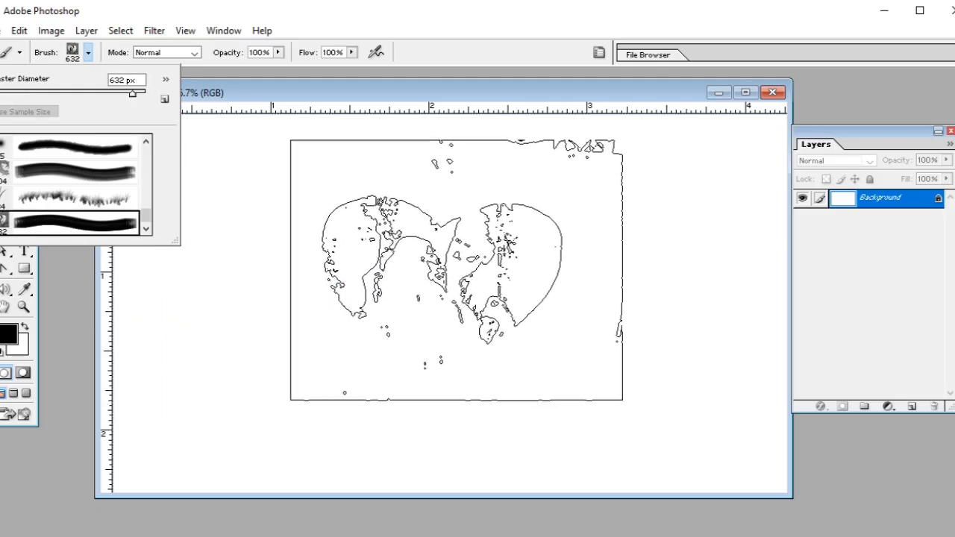
pyautogui.click(468, 269)
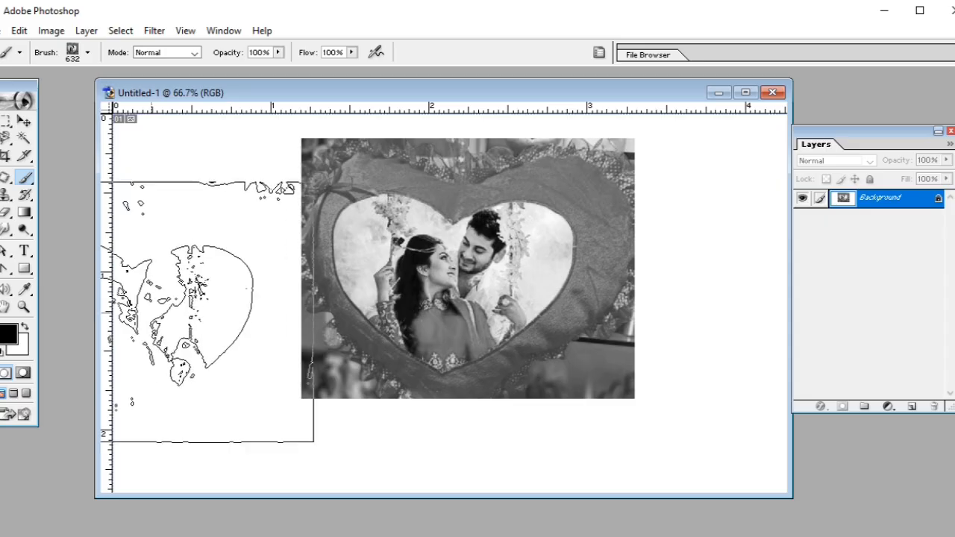
# Step: Return to the heart photo and define its marquee-selected area as a pattern, naming it with a person's first name
pyautogui.click(19, 31)
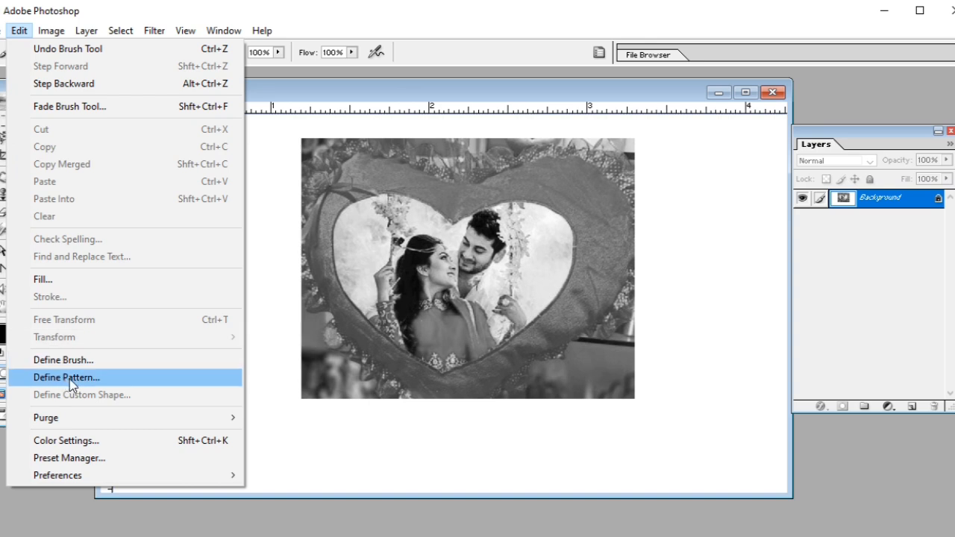
pyautogui.click(512, 121)
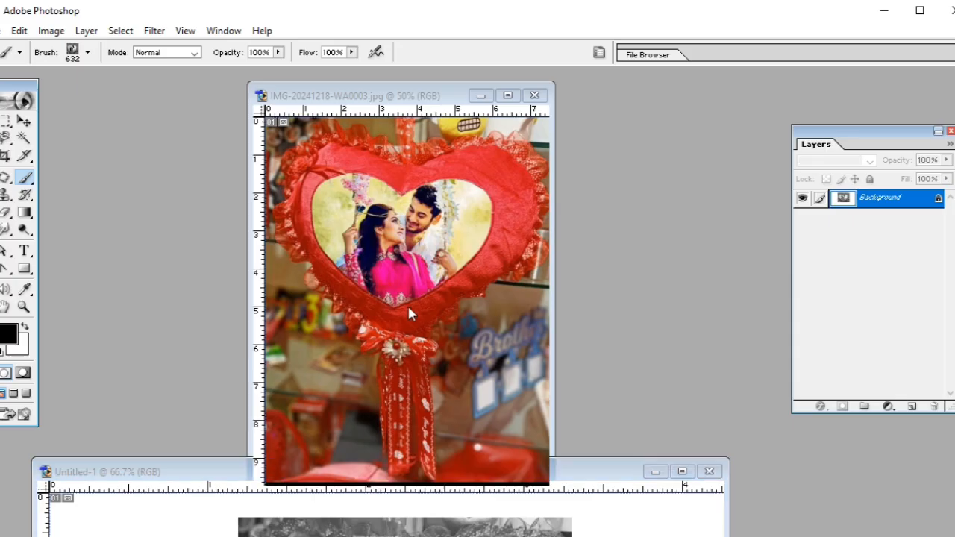
pyautogui.click(406, 303)
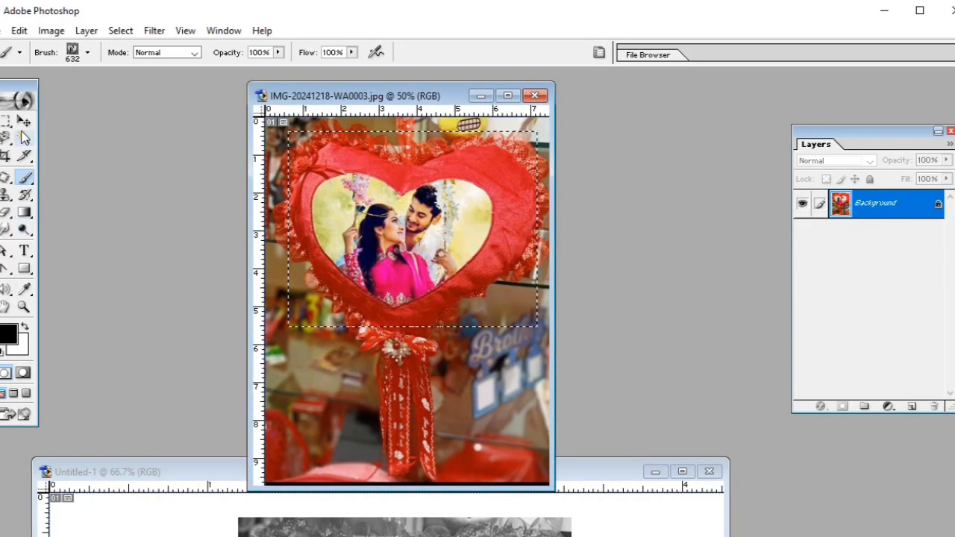
pyautogui.click(25, 138)
pyautogui.click(24, 121)
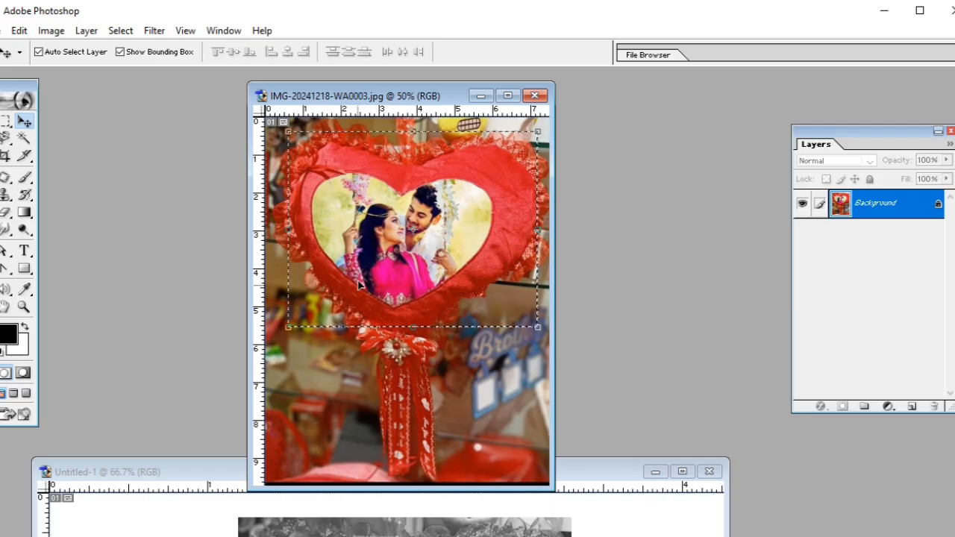
pyautogui.click(18, 33)
pyautogui.click(61, 375)
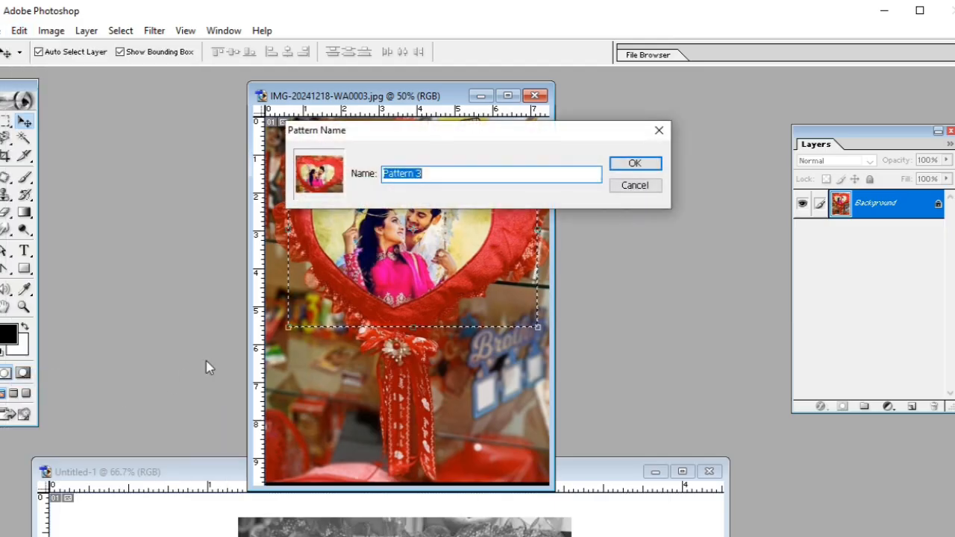
pyautogui.press('BackSpace')
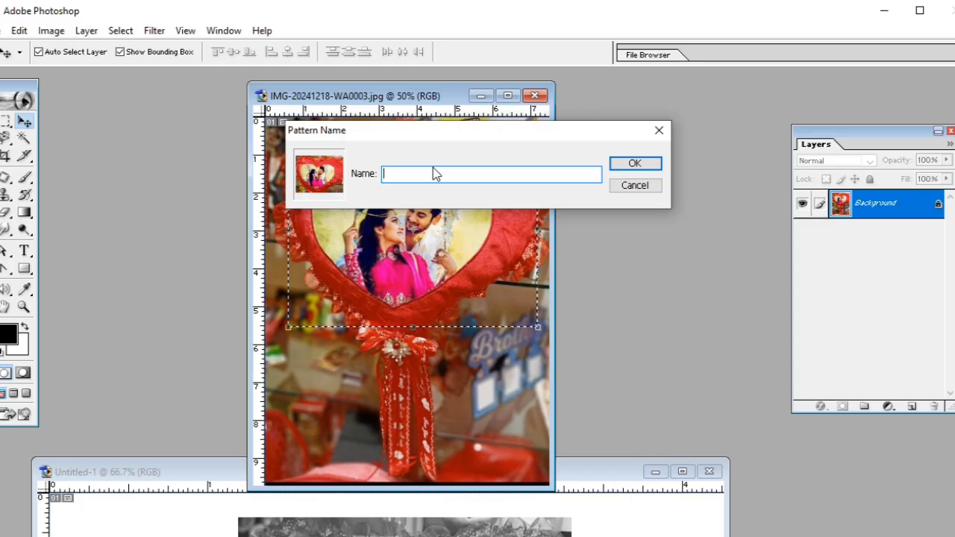
pyautogui.write('vineet')
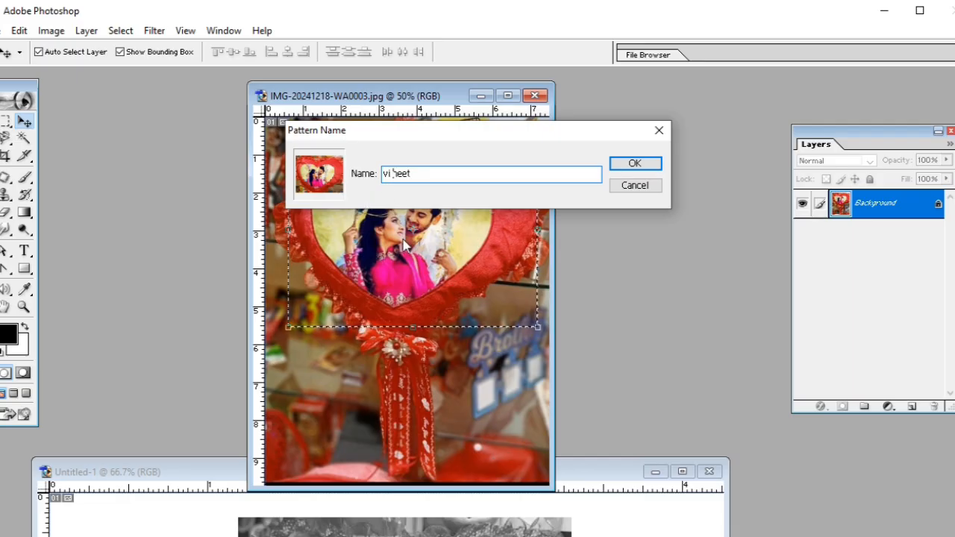
pyautogui.click(420, 173)
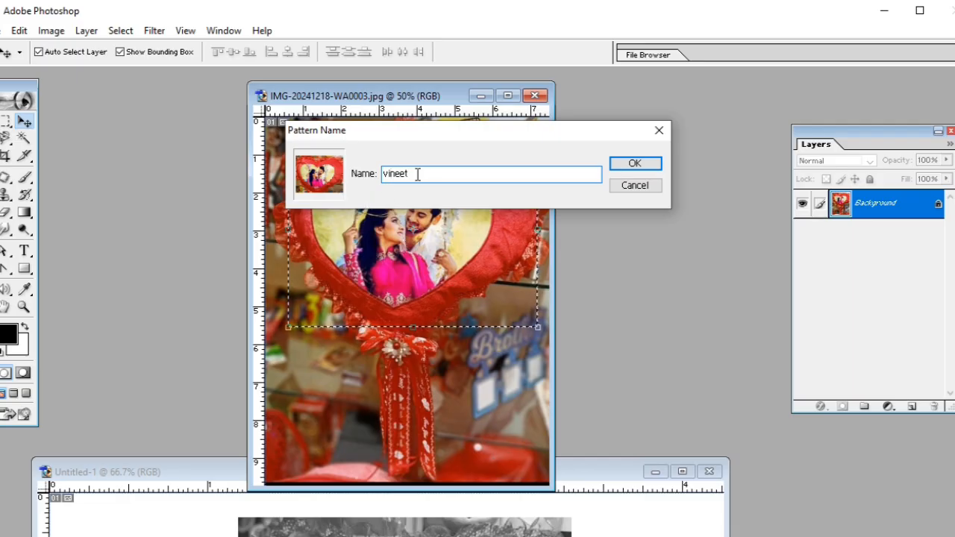
pyautogui.click(634, 163)
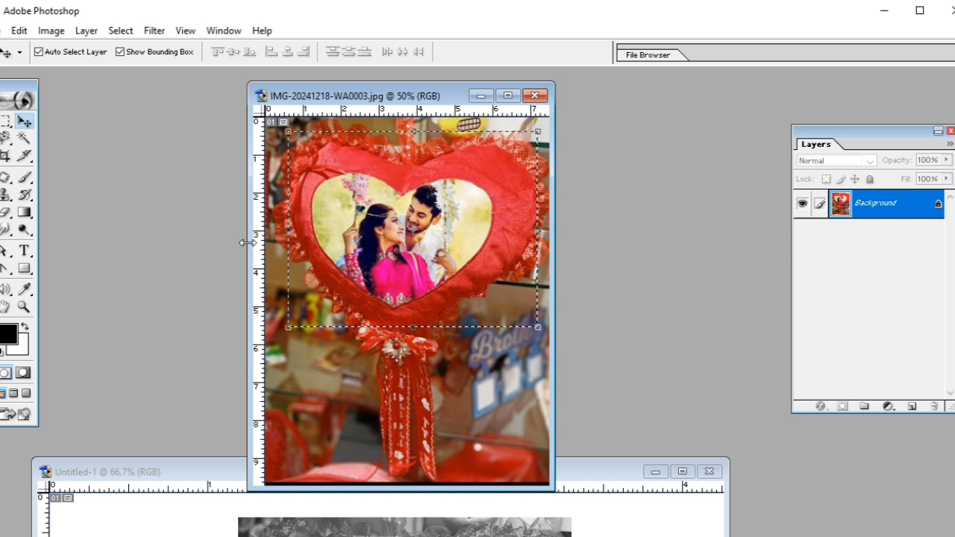
# Step: Cover the Untitled-1 canvas with the heart photo pattern using the Pattern Stamp tool and the 300 px brush
pyautogui.moveTo(6, 196); pyautogui.dragTo(70, 212)
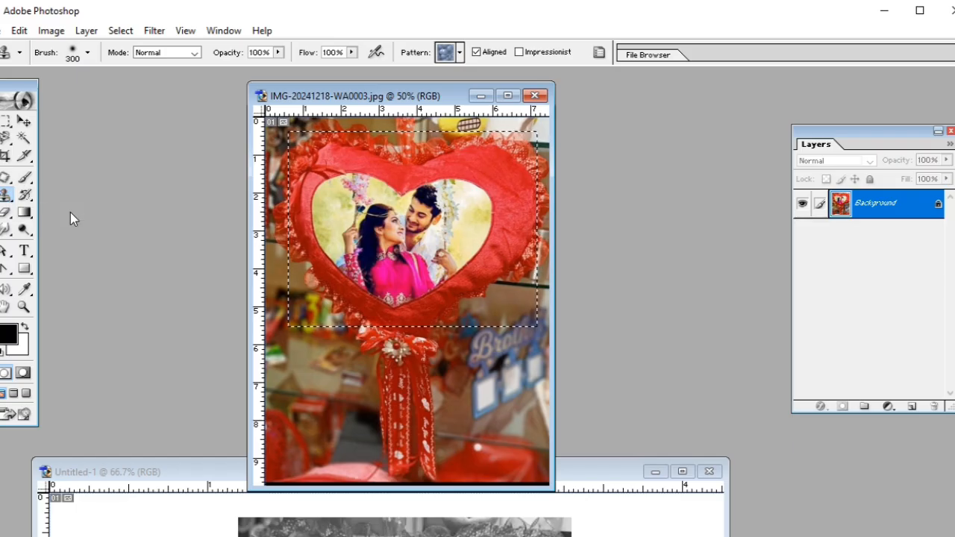
pyautogui.click(460, 53)
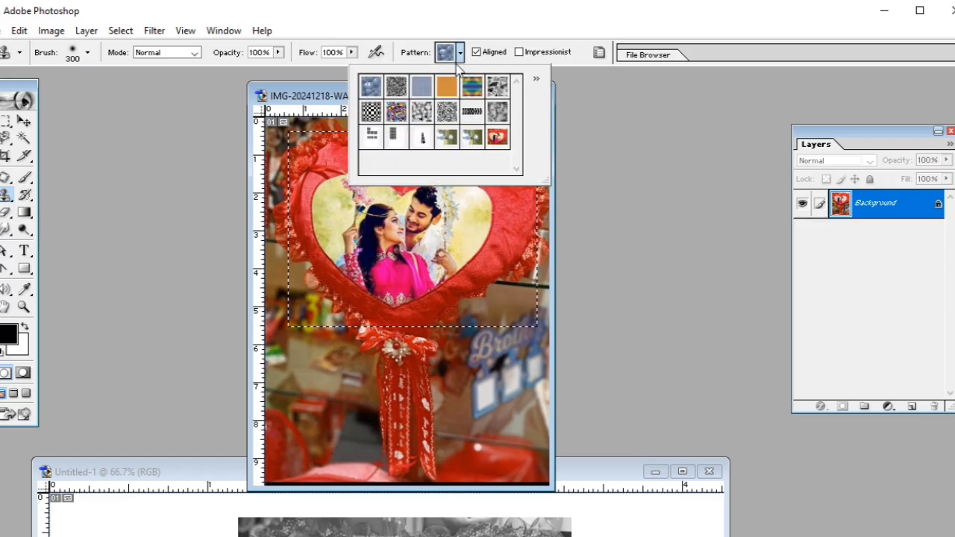
pyautogui.click(497, 139)
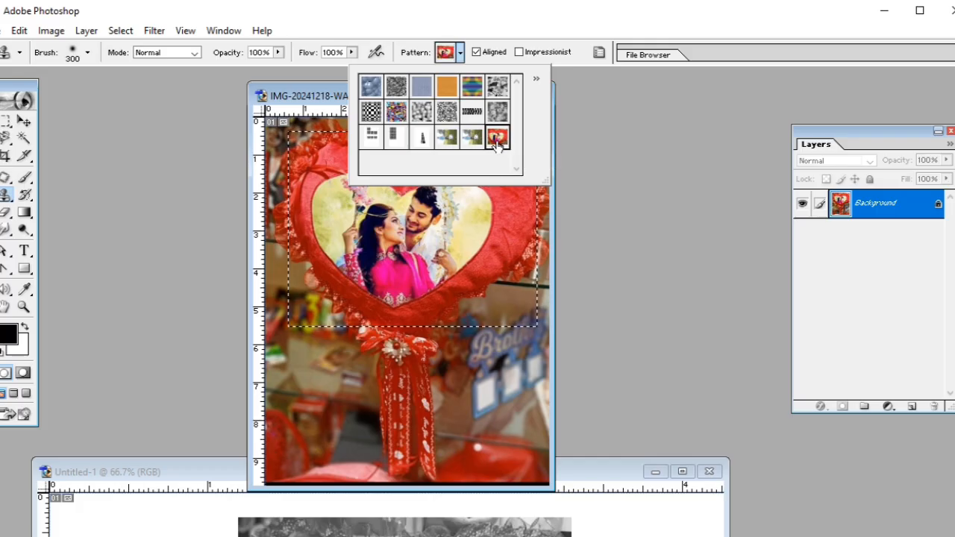
pyautogui.click(623, 478)
pyautogui.moveTo(612, 478); pyautogui.dragTo(608, 133)
pyautogui.moveTo(127, 239)
pyautogui.mouseDown()
pyautogui.moveTo(175, 277)
pyautogui.moveTo(191, 231)
pyautogui.moveTo(231, 216)
pyautogui.moveTo(220, 440)
pyautogui.moveTo(114, 402)
pyautogui.moveTo(104, 224)
pyautogui.moveTo(575, 181)
pyautogui.moveTo(702, 223)
pyautogui.moveTo(662, 305)
pyautogui.moveTo(313, 276)
pyautogui.moveTo(209, 253)
pyautogui.moveTo(656, 365)
pyautogui.moveTo(590, 421)
pyautogui.moveTo(134, 492)
pyautogui.moveTo(597, 485)
pyautogui.moveTo(694, 500)
pyautogui.moveTo(120, 172)
pyautogui.moveTo(74, 186)
pyautogui.moveTo(52, 395)
pyautogui.mouseUp()
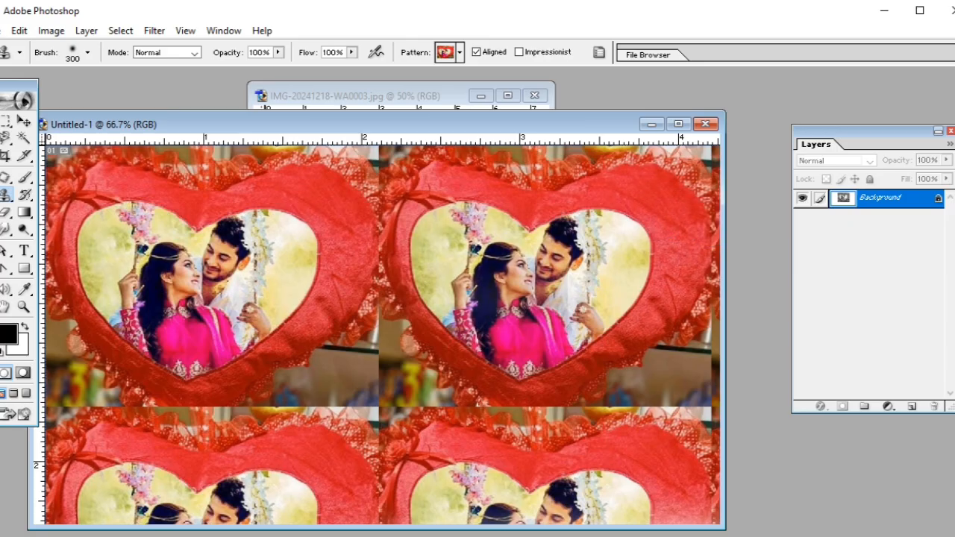
pyautogui.moveTo(112, 447); pyautogui.dragTo(711, 462)
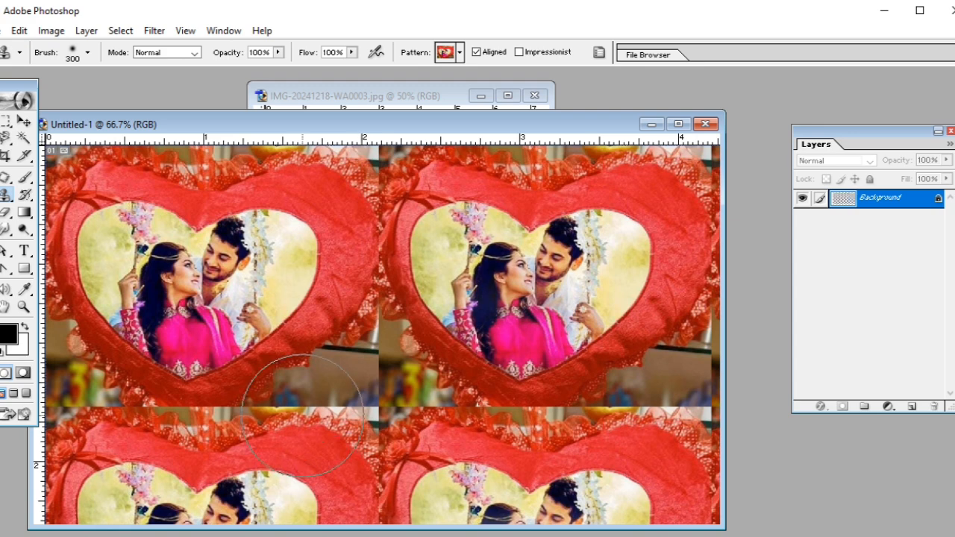
# Step: Draw a black rectangle shape over the right edge of the upper-left heart in the patterned document
pyautogui.click(19, 30)
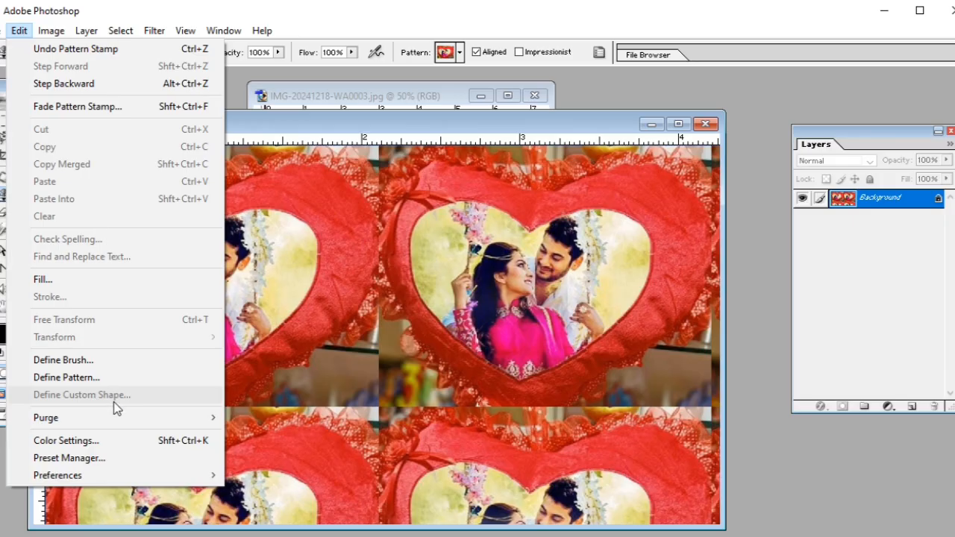
pyautogui.click(371, 336)
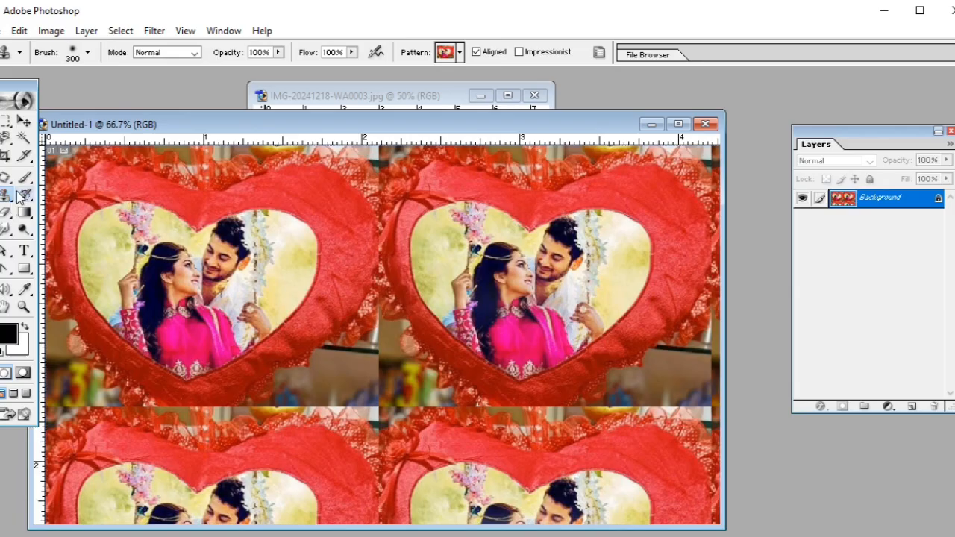
pyautogui.click(24, 270)
pyautogui.moveTo(276, 223); pyautogui.dragTo(368, 338)
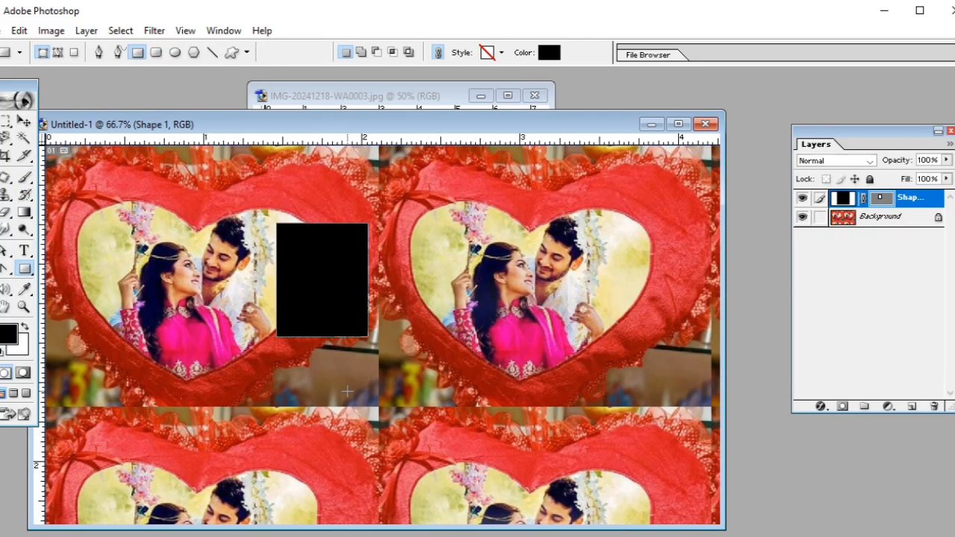
# Step: Distort the black rectangle into a taller trapezoid with a wide base and a narrow upper edge, and apply the transformation
pyautogui.click(18, 31)
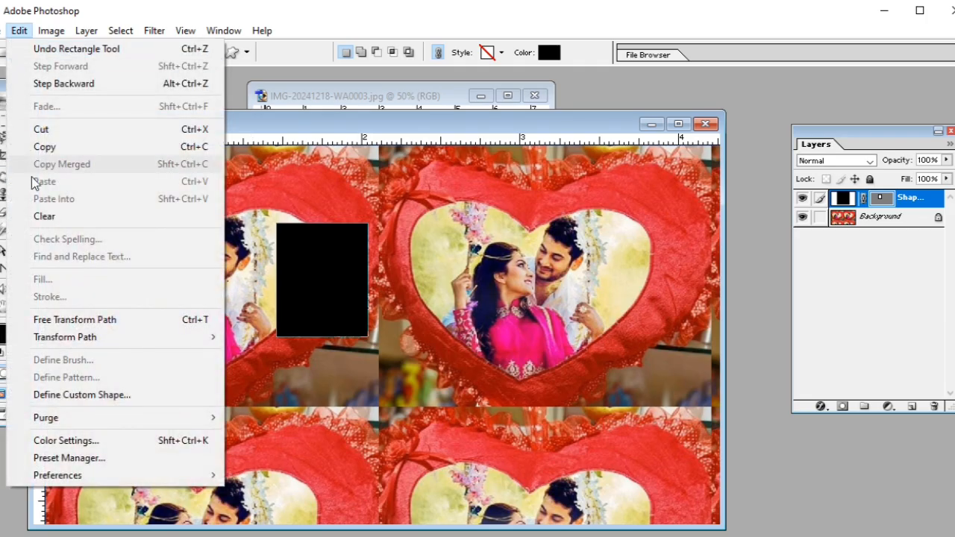
pyautogui.moveTo(65, 345)
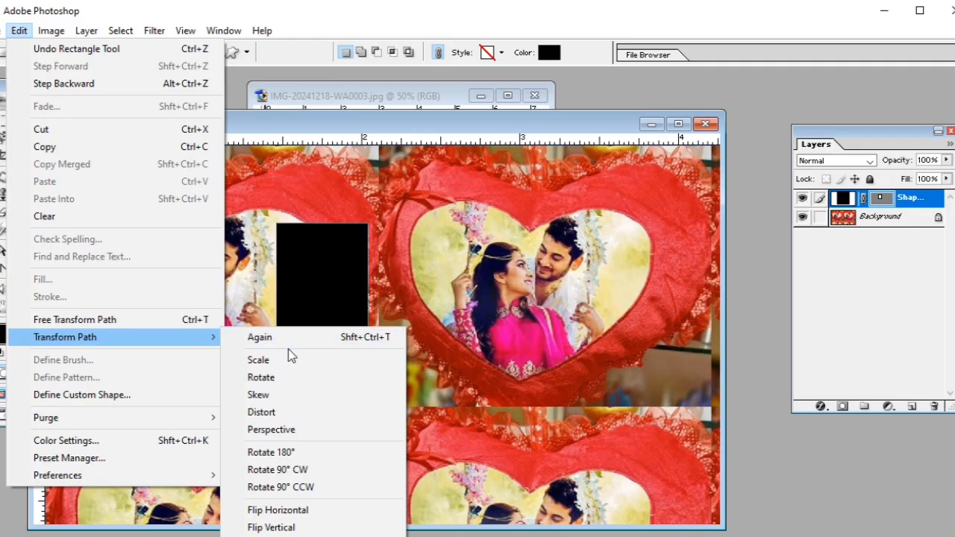
pyautogui.click(261, 412)
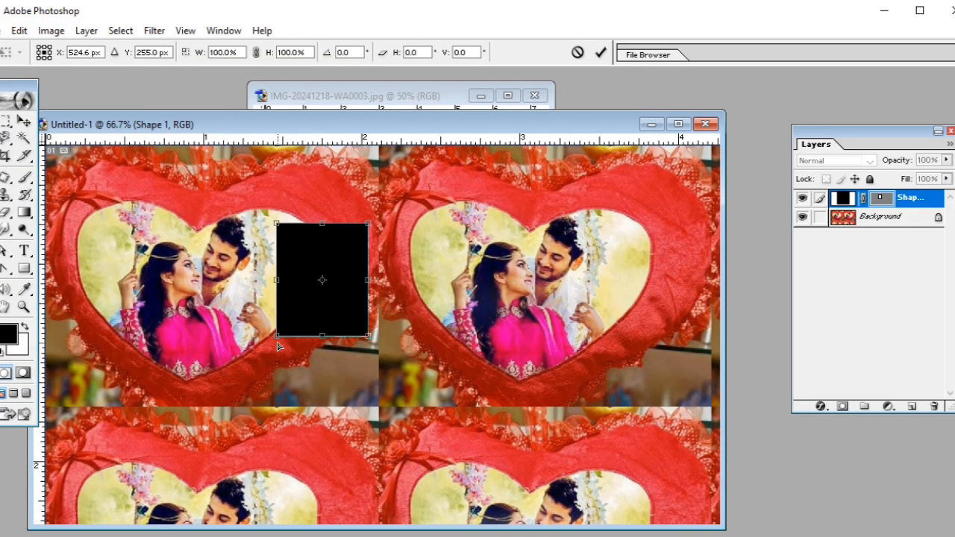
pyautogui.moveTo(277, 339); pyautogui.dragTo(237, 338)
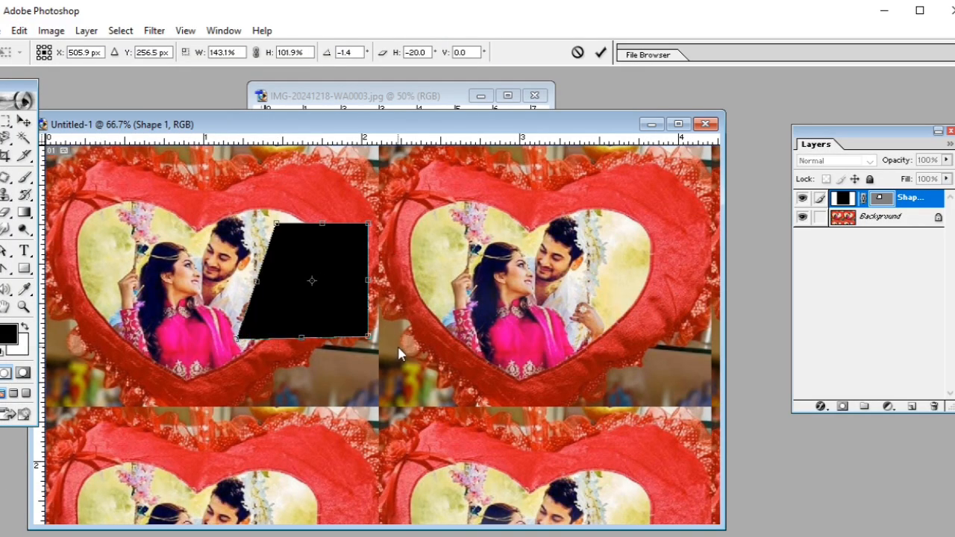
pyautogui.moveTo(367, 338); pyautogui.dragTo(399, 340)
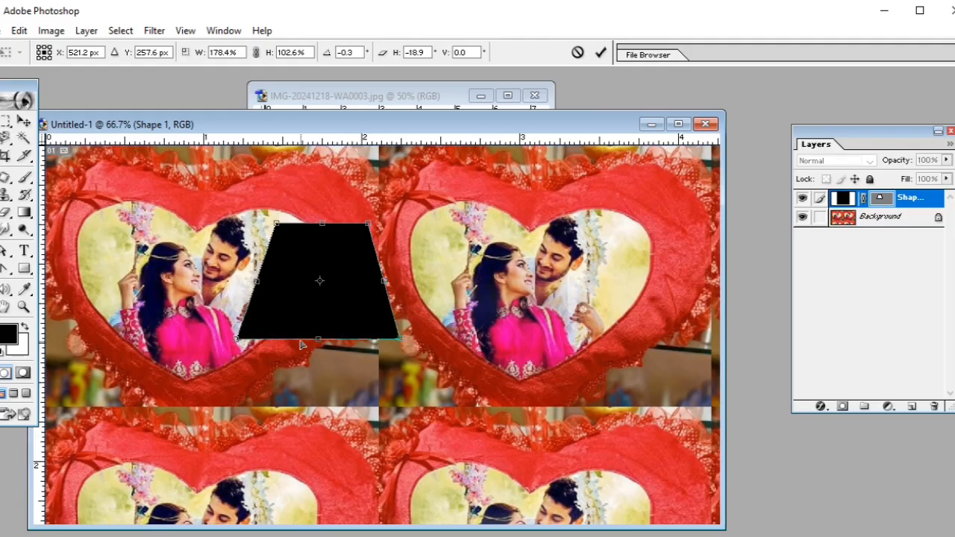
pyautogui.moveTo(319, 341); pyautogui.dragTo(326, 403)
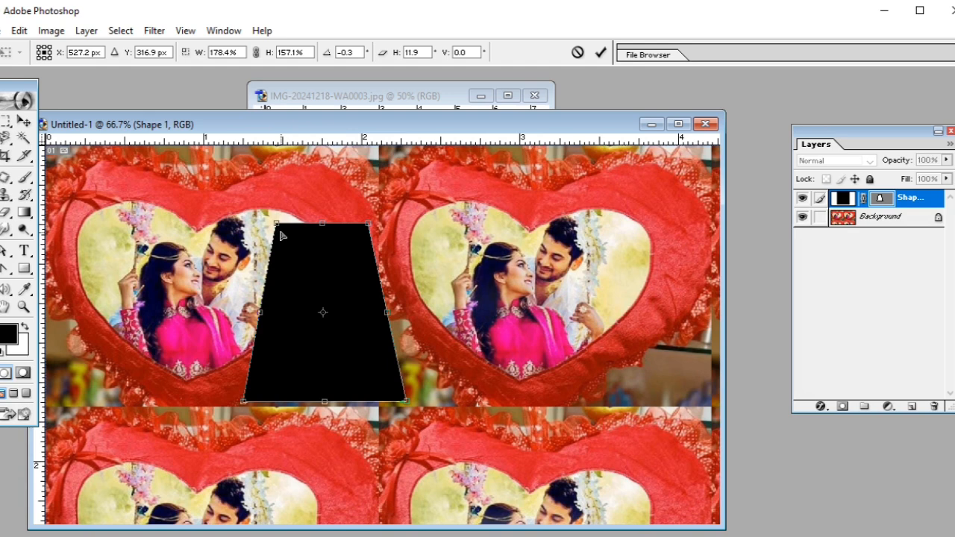
pyautogui.moveTo(277, 231); pyautogui.dragTo(306, 230)
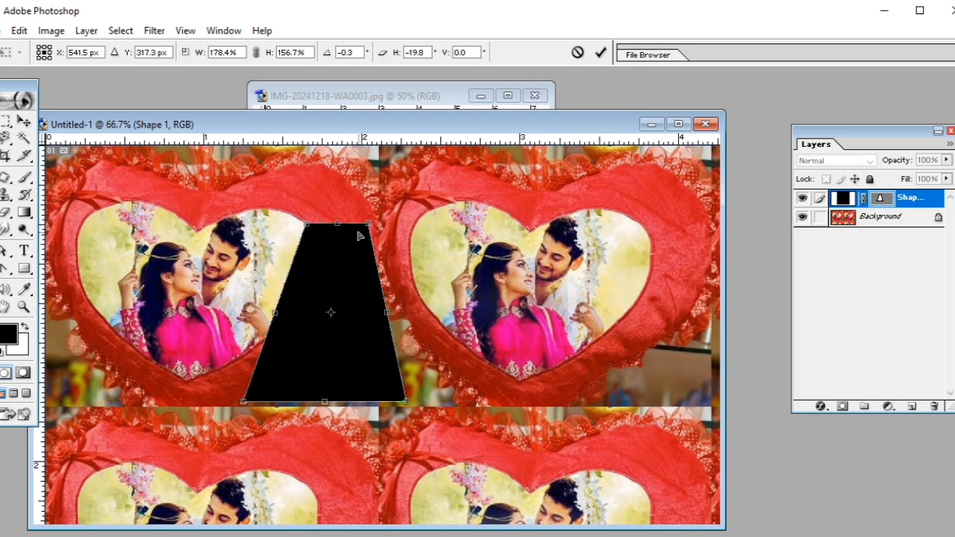
pyautogui.moveTo(368, 227); pyautogui.dragTo(349, 225)
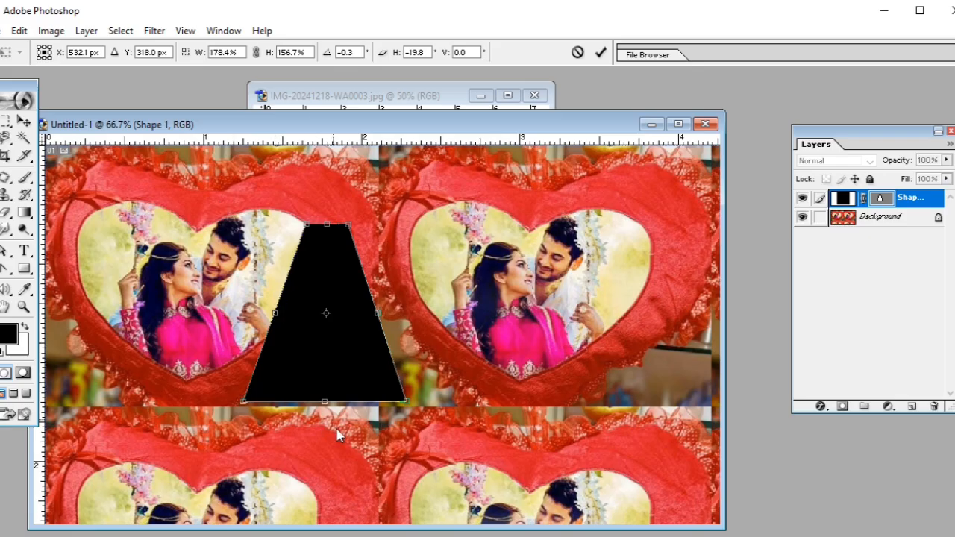
pyautogui.click(601, 52)
# Step: Define the black trapezoid as a custom shape named bbbhb
pyautogui.click(19, 31)
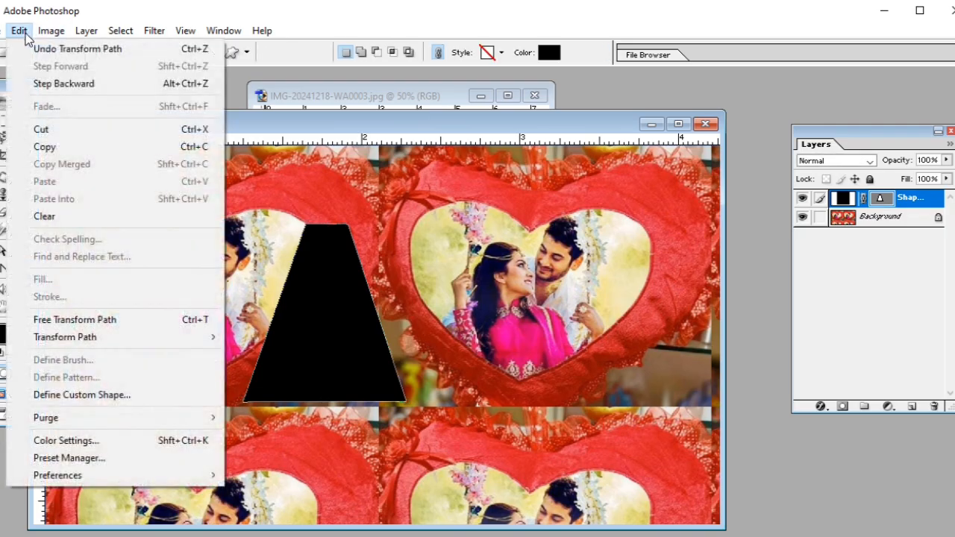
pyautogui.click(72, 396)
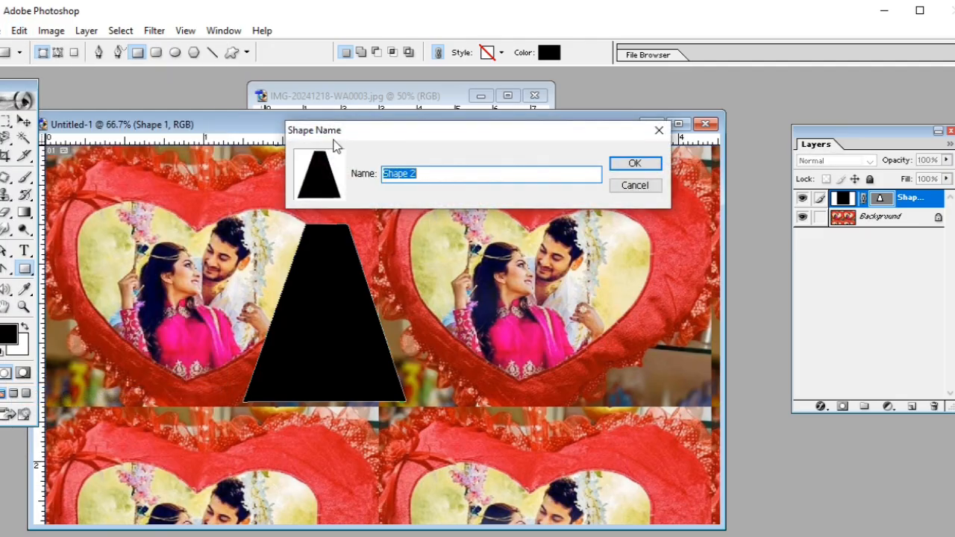
pyautogui.press('BackSpace')
pyautogui.write('bbbhb')
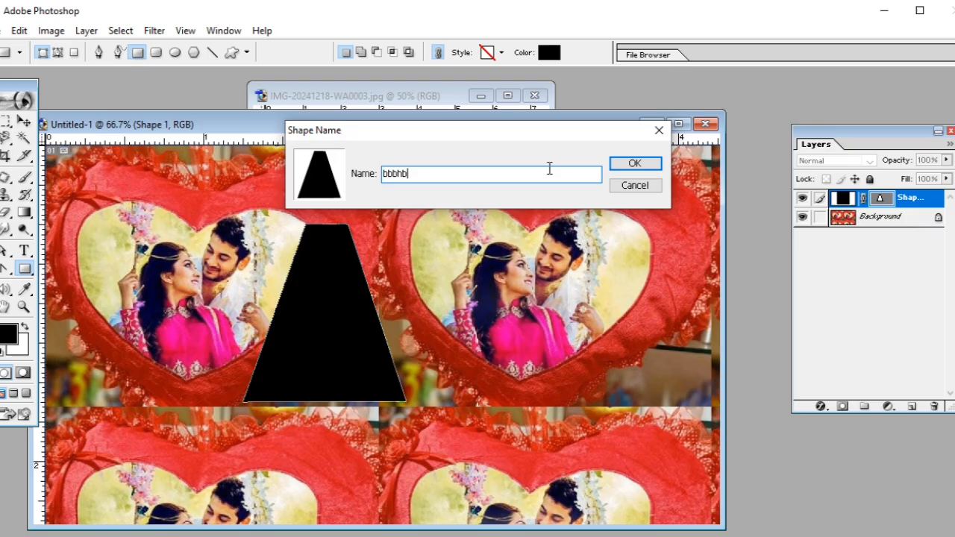
pyautogui.click(630, 163)
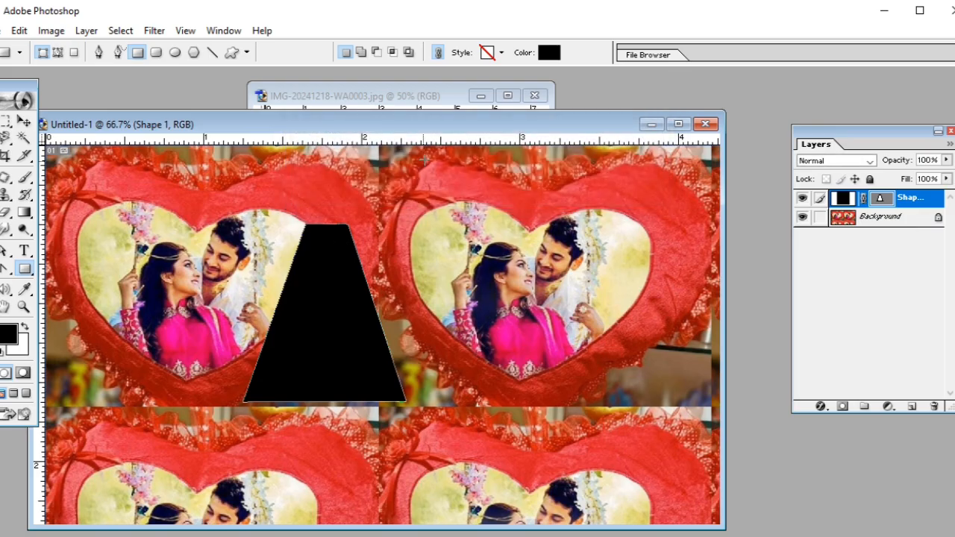
# Step: Create a second blank document with the default settings, leaving the patterned document behind it
pyautogui.moveTo(437, 122); pyautogui.dragTo(423, 223)
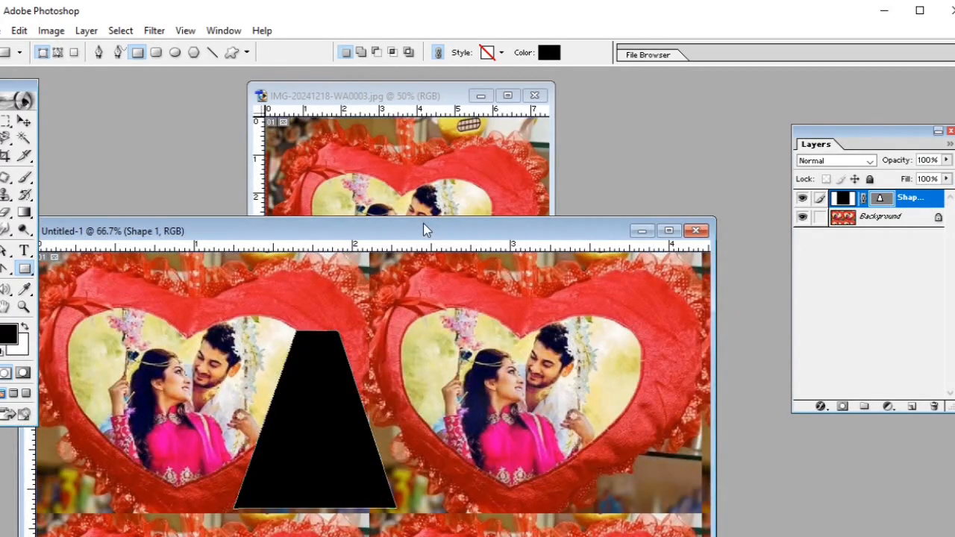
pyautogui.hotkey('ctrl', 'n')
pyautogui.press('Return')
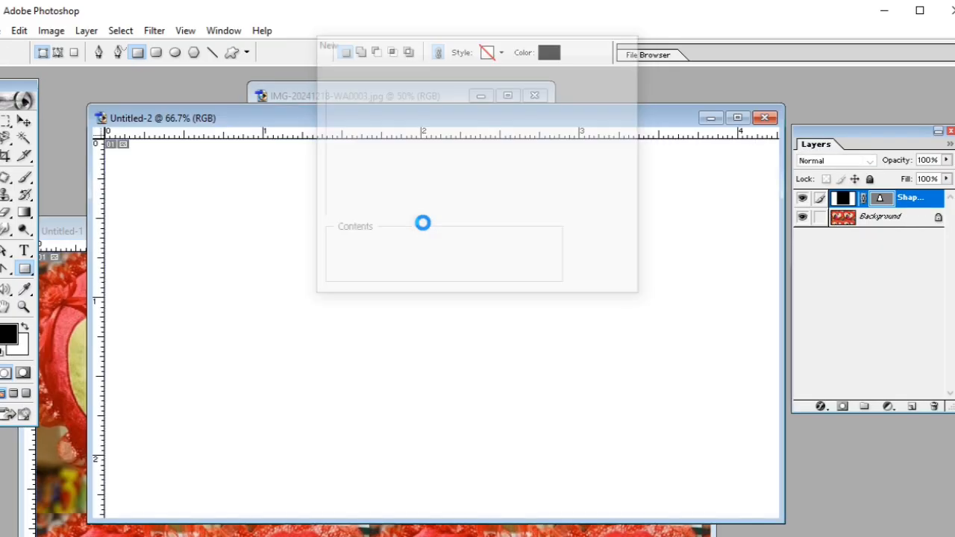
pyautogui.moveTo(326, 122); pyautogui.dragTo(328, 120)
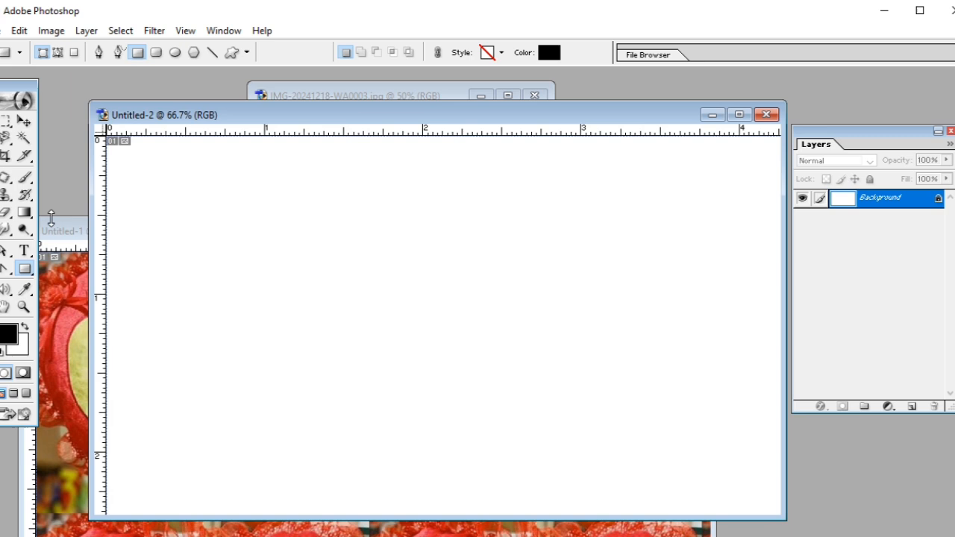
# Step: Draw the custom trapezoid shape in black near the middle of Untitled-2 using the Custom Shape tool
pyautogui.click(25, 271)
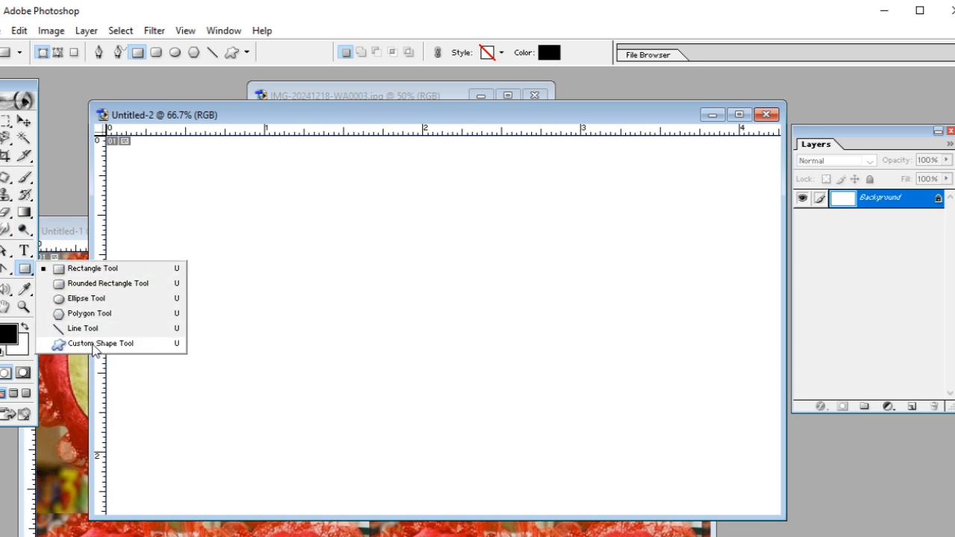
pyautogui.click(94, 344)
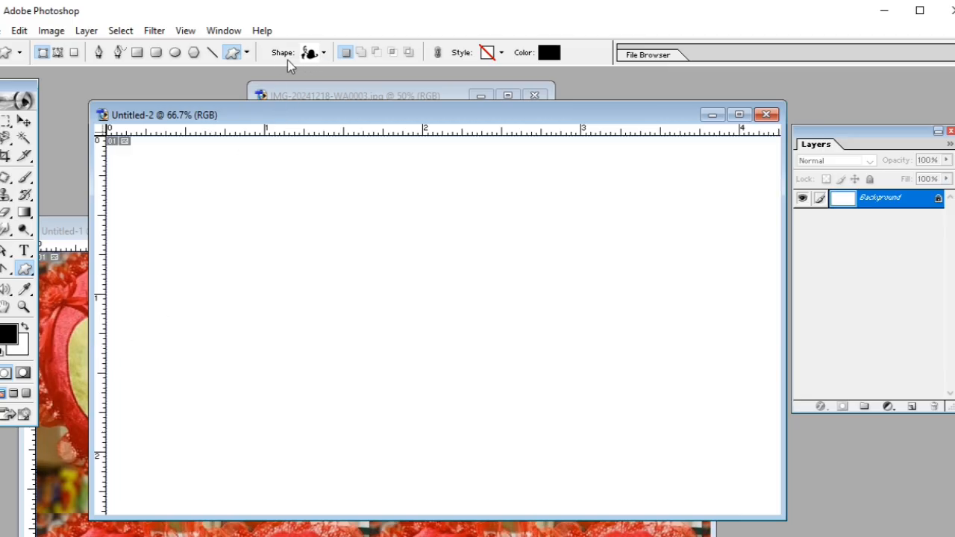
pyautogui.click(324, 53)
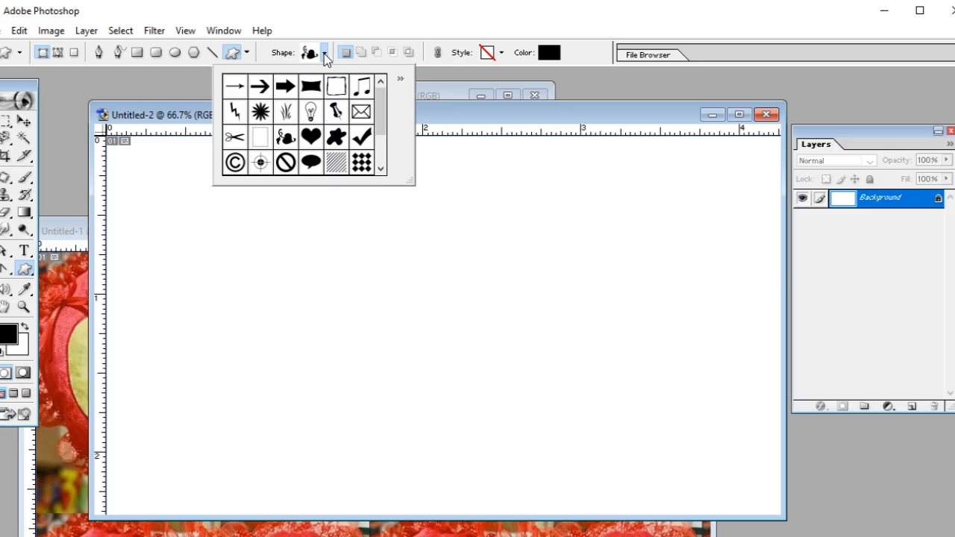
pyautogui.moveTo(381, 121); pyautogui.dragTo(381, 153)
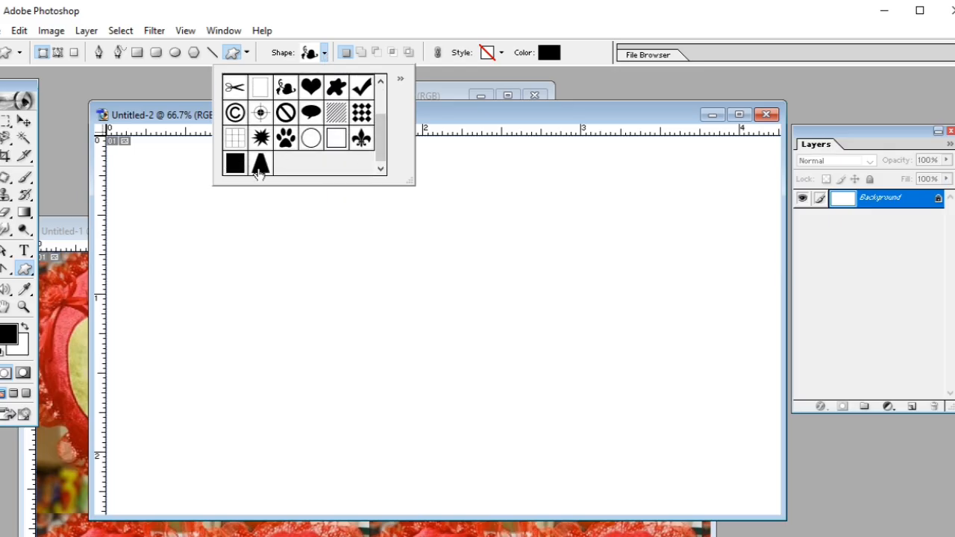
pyautogui.click(259, 170)
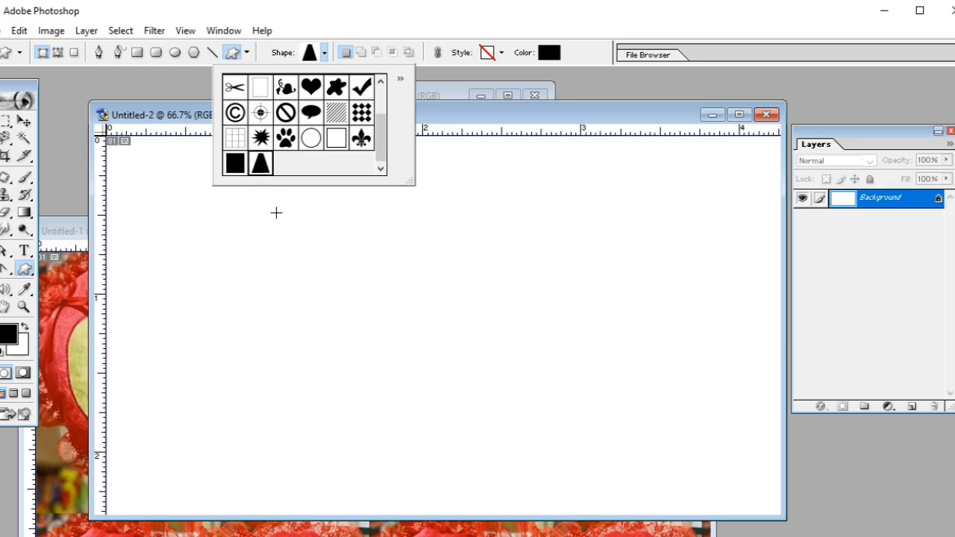
pyautogui.moveTo(352, 220); pyautogui.dragTo(472, 370)
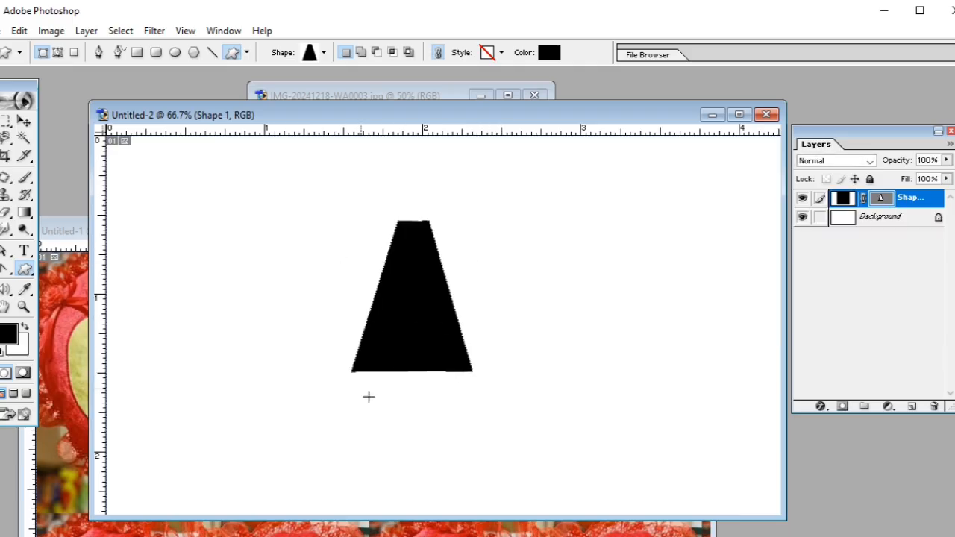
# Step: Examine the Purge options for undo, clipboard, histories and all
pyautogui.click(19, 31)
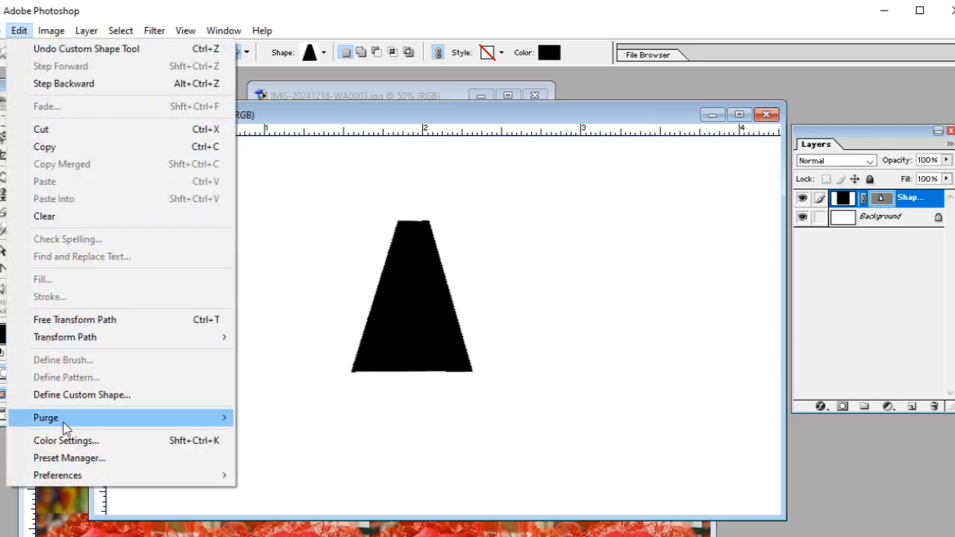
pyautogui.moveTo(66, 427)
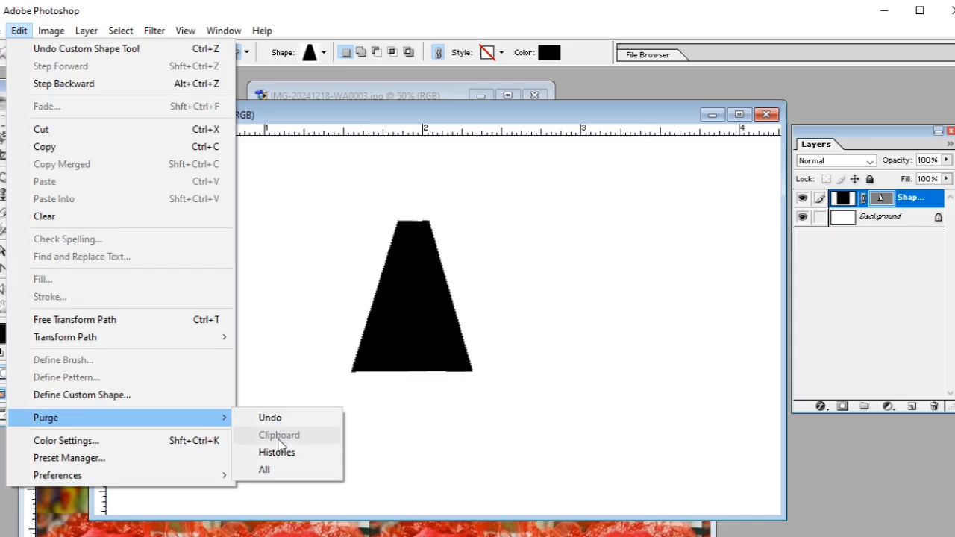
pyautogui.click(348, 228)
# Step: Bring Untitled-1 to the front and select most of its upper-right heart with a rectangular marquee
pyautogui.moveTo(273, 124); pyautogui.dragTo(315, 373)
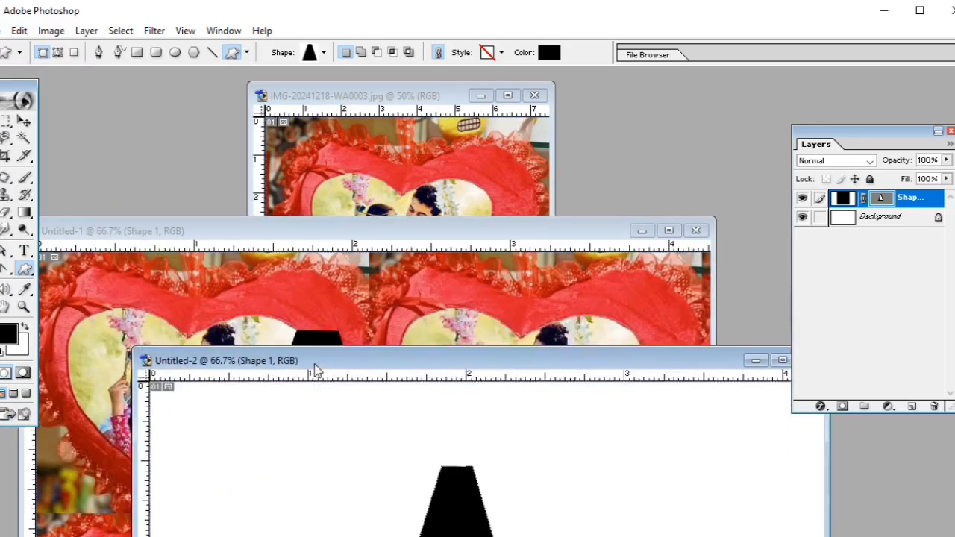
pyautogui.click(306, 246)
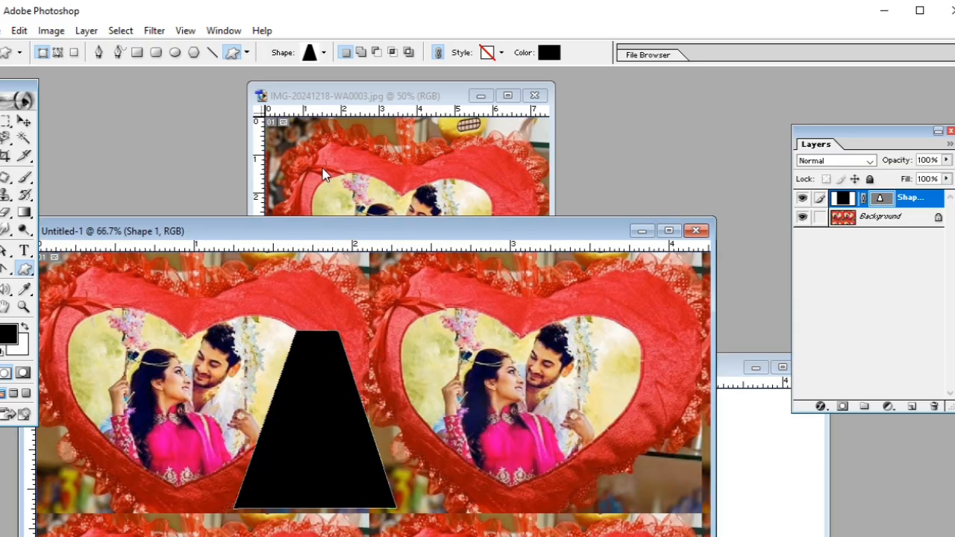
pyautogui.press('i')
pyautogui.doubleClick(345, 110)
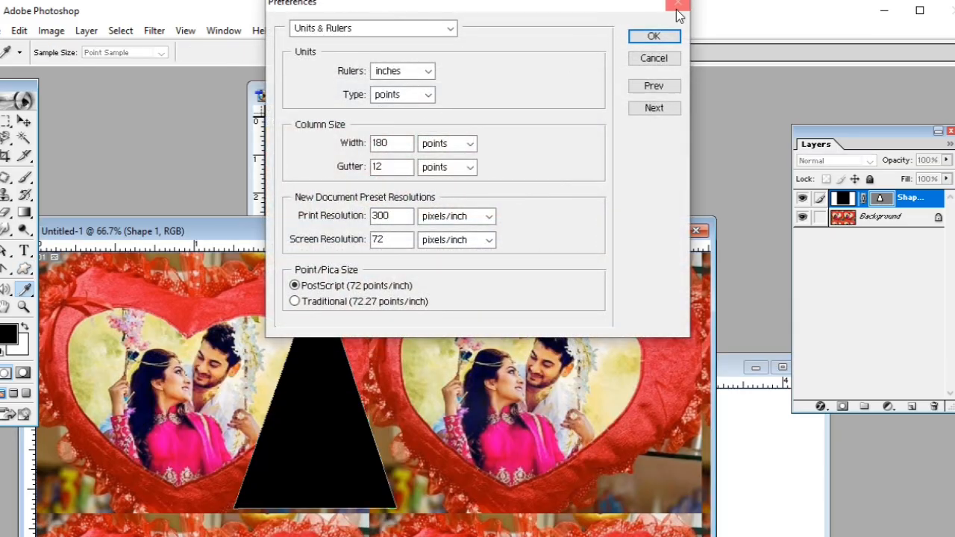
pyautogui.click(678, 7)
pyautogui.moveTo(399, 231); pyautogui.dragTo(427, 119)
pyautogui.click(7, 121)
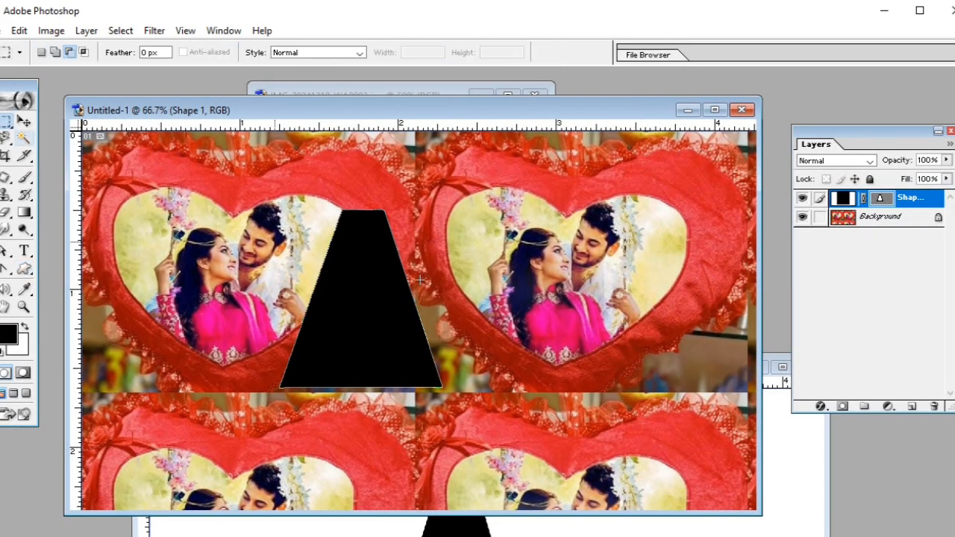
pyautogui.moveTo(575, 272); pyautogui.dragTo(666, 389)
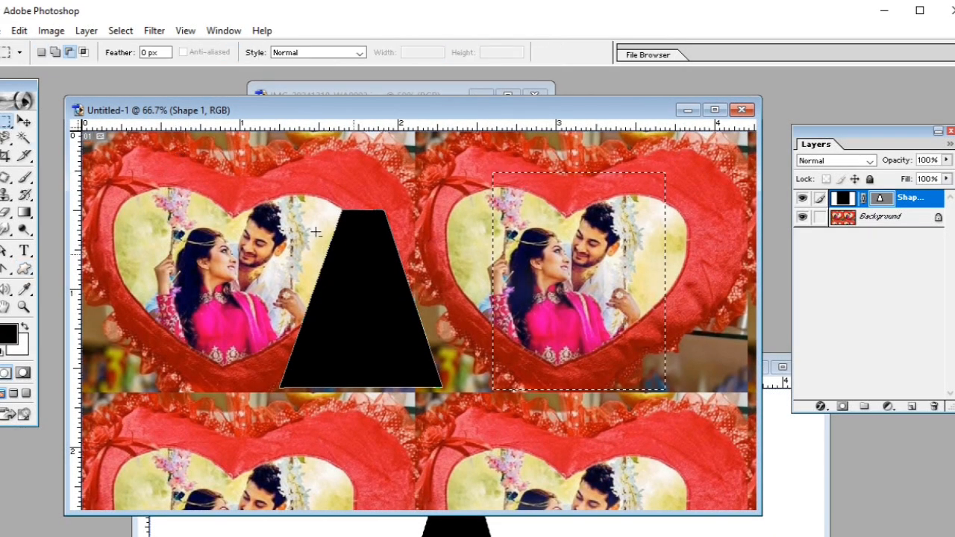
pyautogui.click(19, 31)
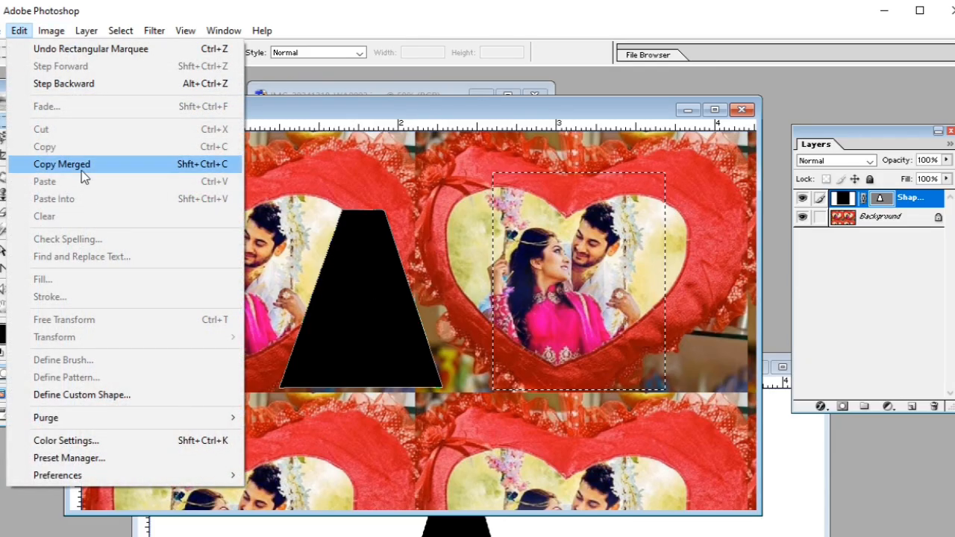
pyautogui.click(514, 113)
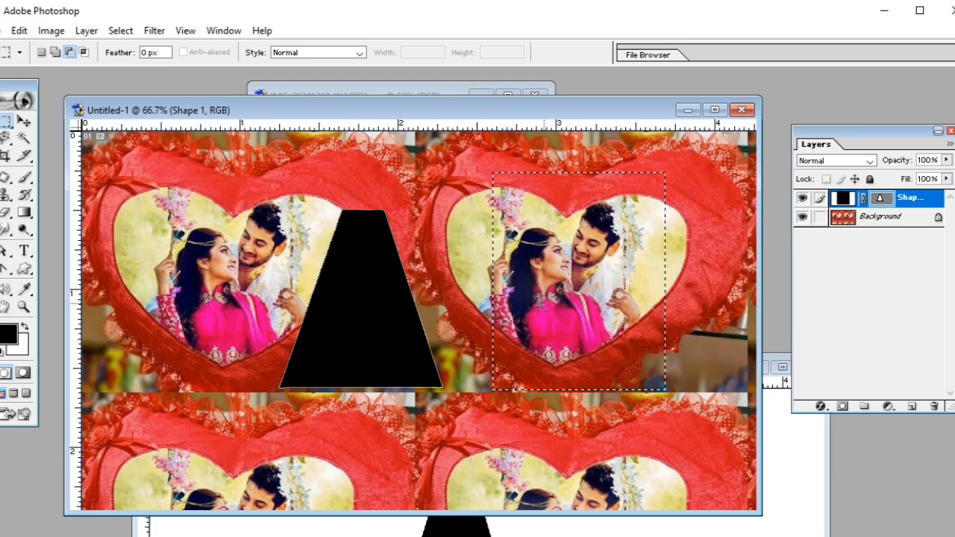
# Step: Close Untitled-1 and Untitled-2 without saving, and deselect the marquee area on the heart photo
pyautogui.click(743, 113)
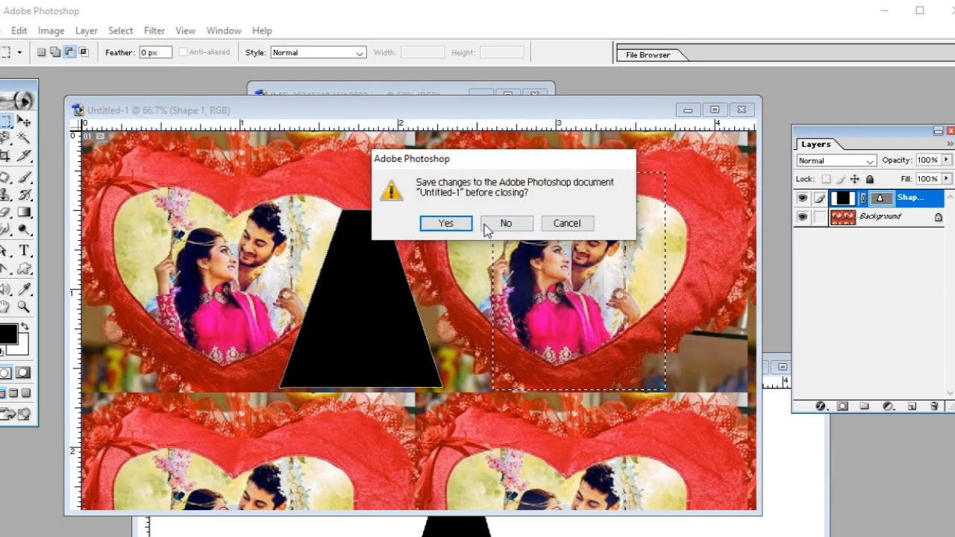
pyautogui.click(489, 225)
pyautogui.moveTo(546, 366); pyautogui.dragTo(422, 312)
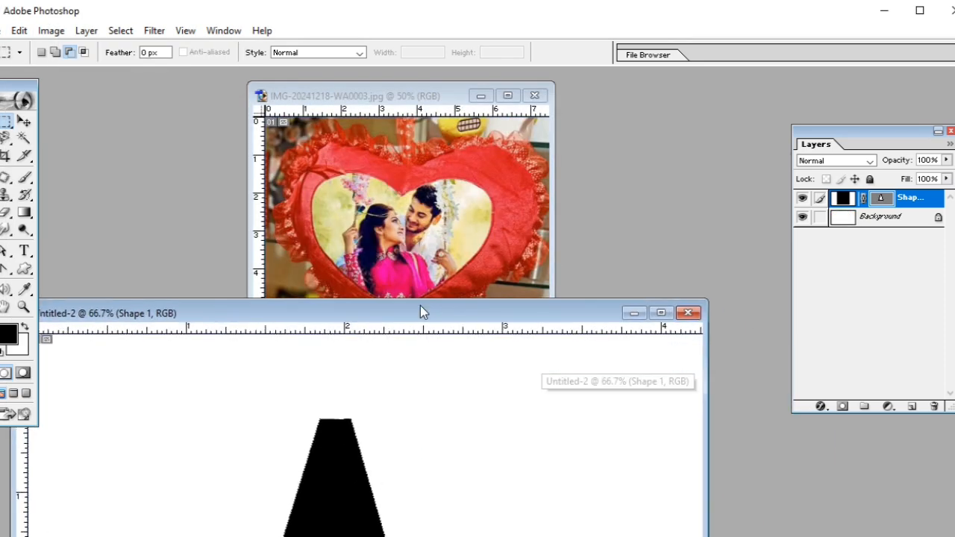
pyautogui.click(687, 313)
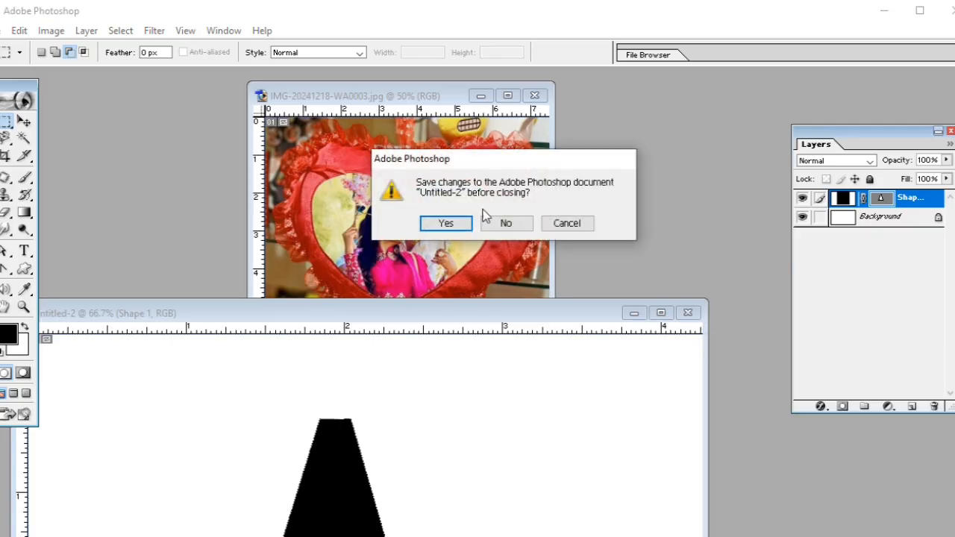
pyautogui.click(501, 222)
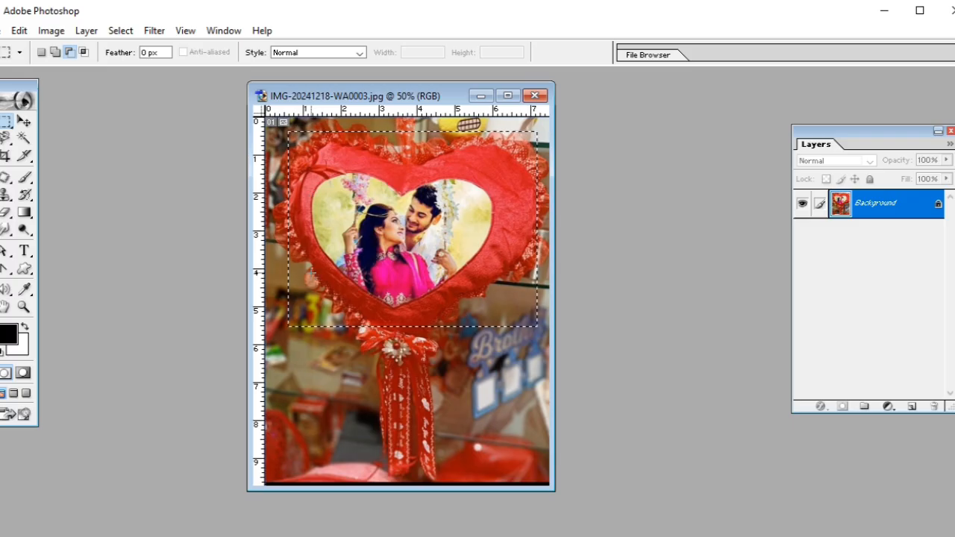
pyautogui.hotkey('ctrl', 'd')
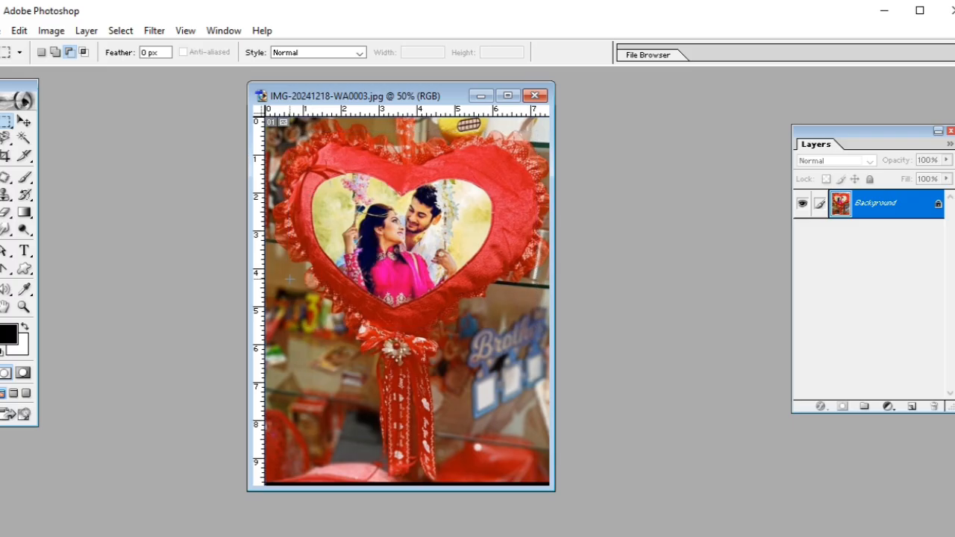
# Step: Select the couple inside the heart with a rectangular marquee and copy the selected area
pyautogui.moveTo(415, 262); pyautogui.dragTo(456, 282)
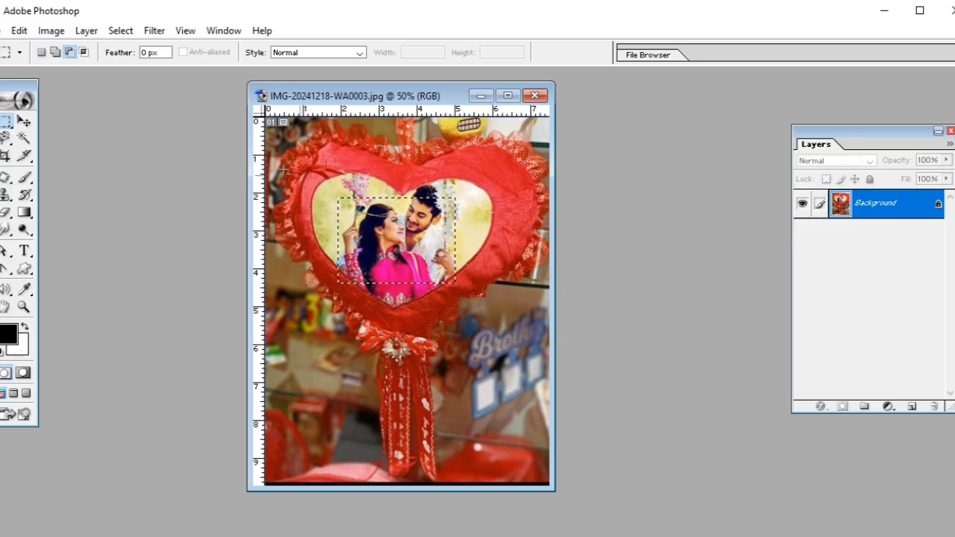
pyautogui.click(19, 30)
pyautogui.click(43, 148)
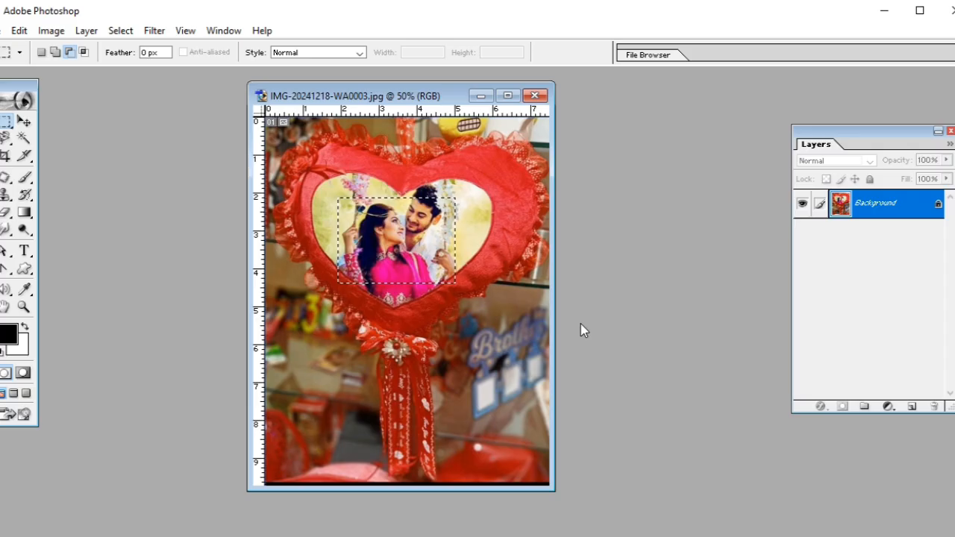
# Step: Create a new document with the default settings and fit its maximized view to the workspace
pyautogui.hotkey('ctrl', 'n')
pyautogui.press('Return')
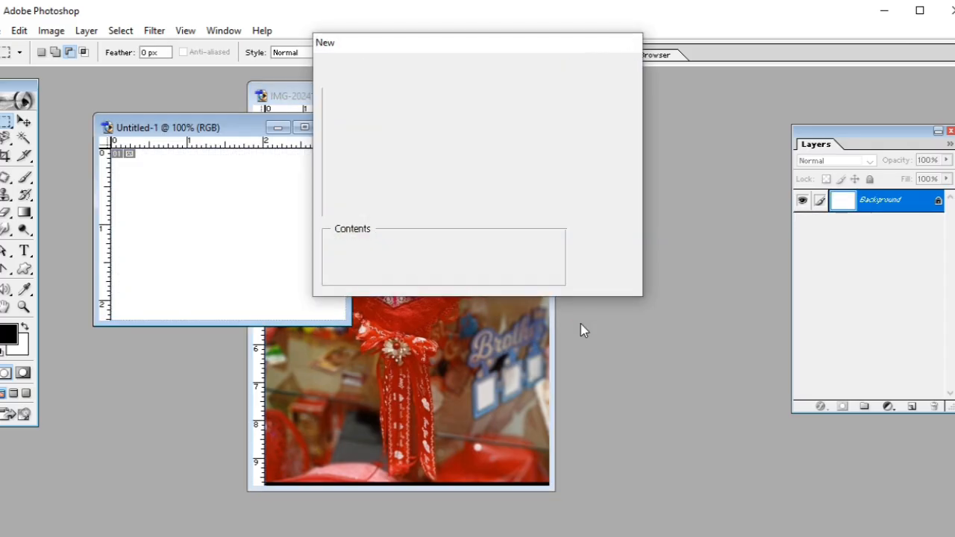
pyautogui.moveTo(233, 131); pyautogui.dragTo(415, 148)
pyautogui.click(484, 140)
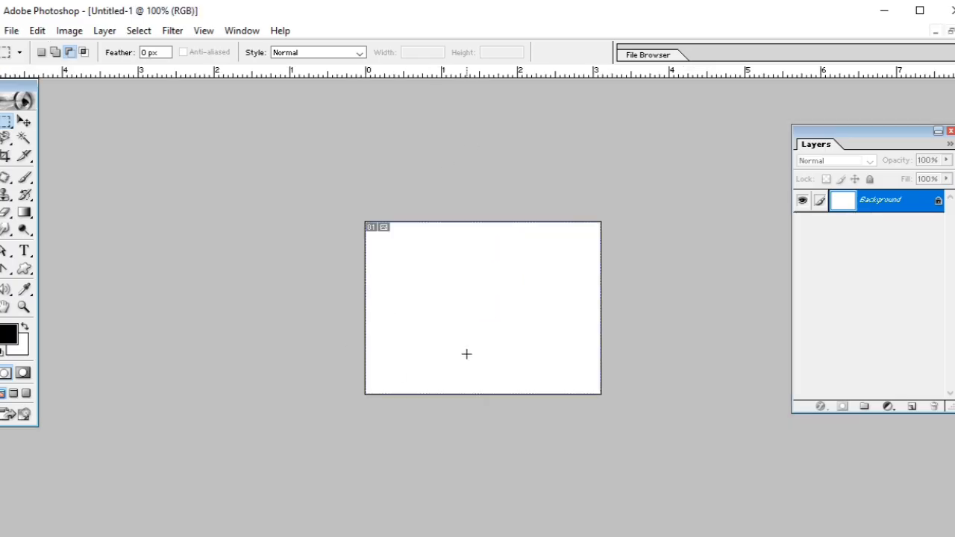
pyautogui.hotkey('ctrl', '-')
pyautogui.hotkey('ctrl', '0')
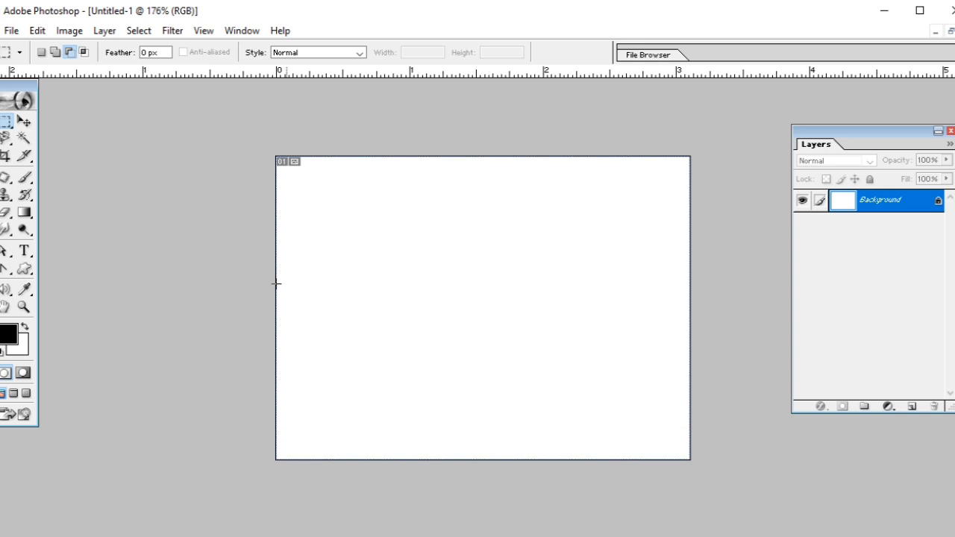
# Step: Paste the copied couple image, scale it to 27% and place it in the canvas's upper-left corner
pyautogui.click(36, 29)
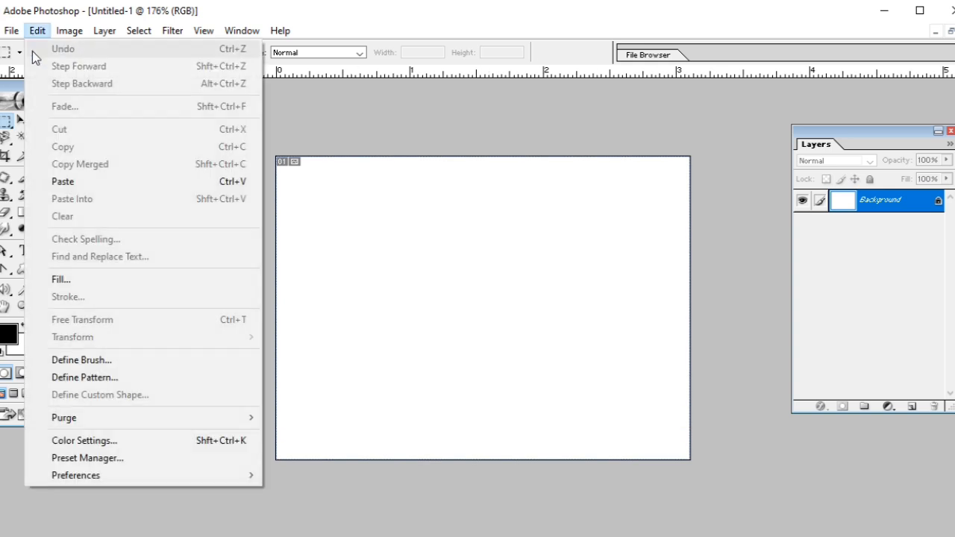
pyautogui.click(60, 183)
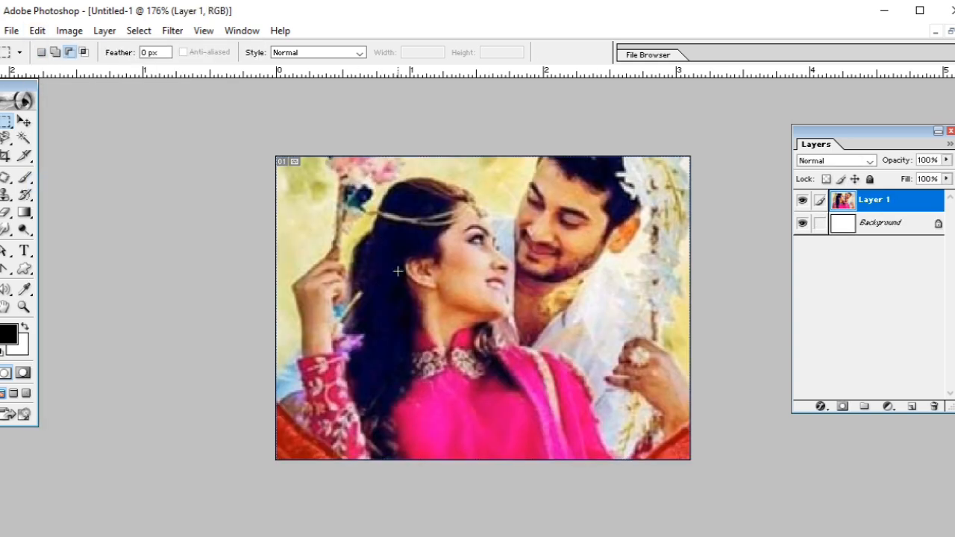
pyautogui.hotkey('ctrl', 't')
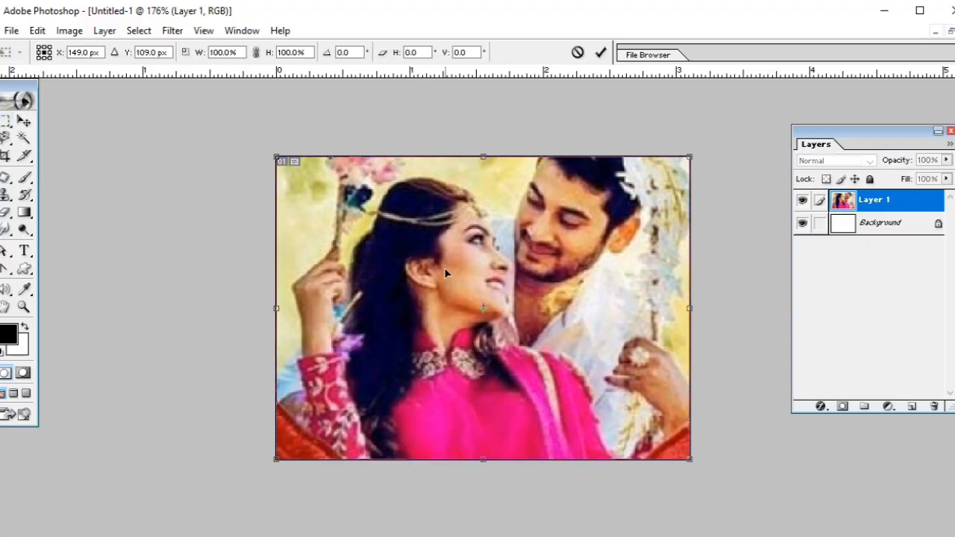
pyautogui.moveTo(685, 161); pyautogui.dragTo(545, 280)
pyautogui.moveTo(464, 336); pyautogui.dragTo(318, 223)
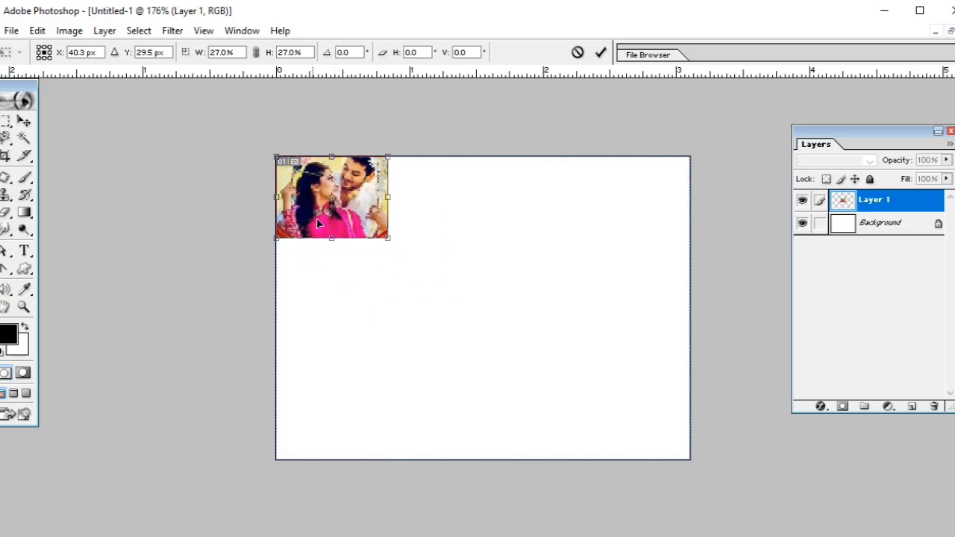
pyautogui.click(602, 52)
# Step: Paste the couple image again, scale it to 28% and place it directly right of the first copy along the upper edge
pyautogui.click(37, 31)
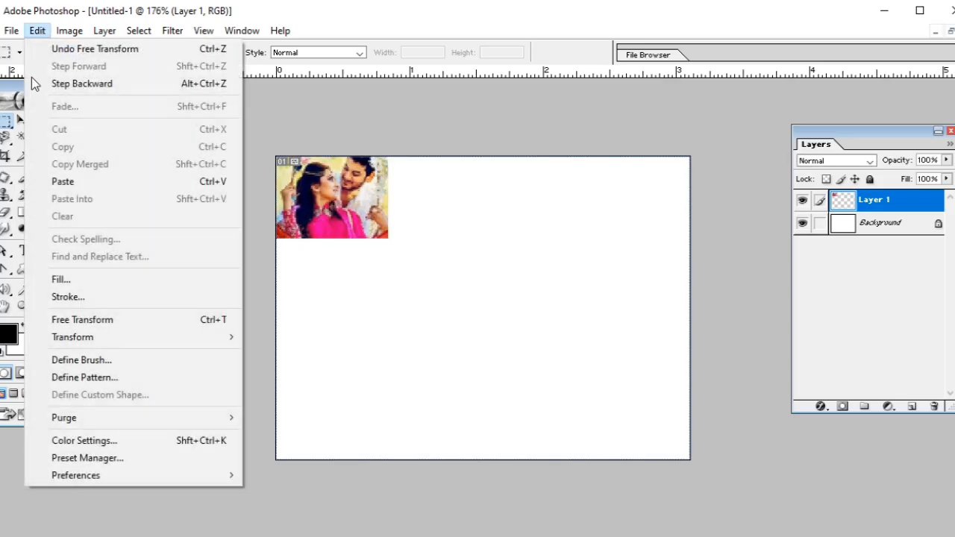
pyautogui.click(50, 182)
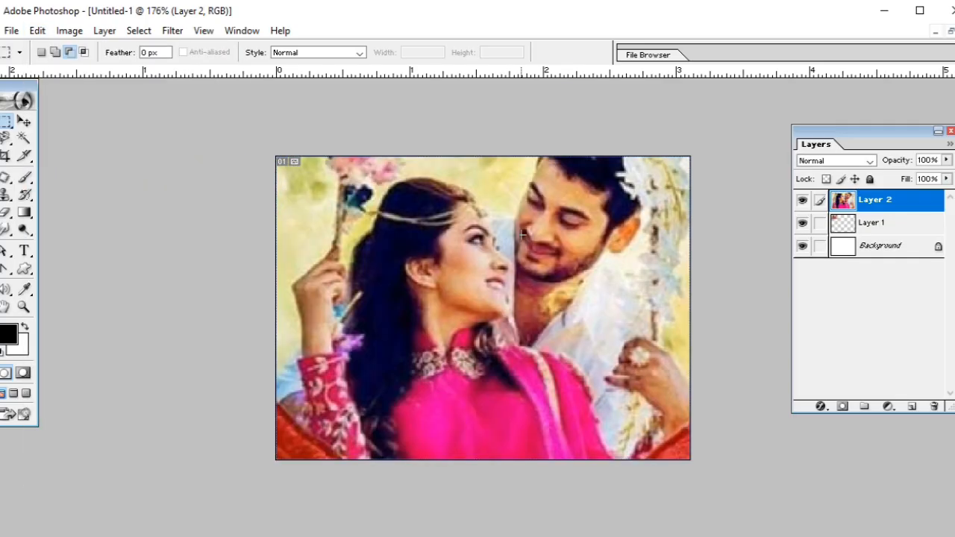
pyautogui.hotkey('ctrl', 't')
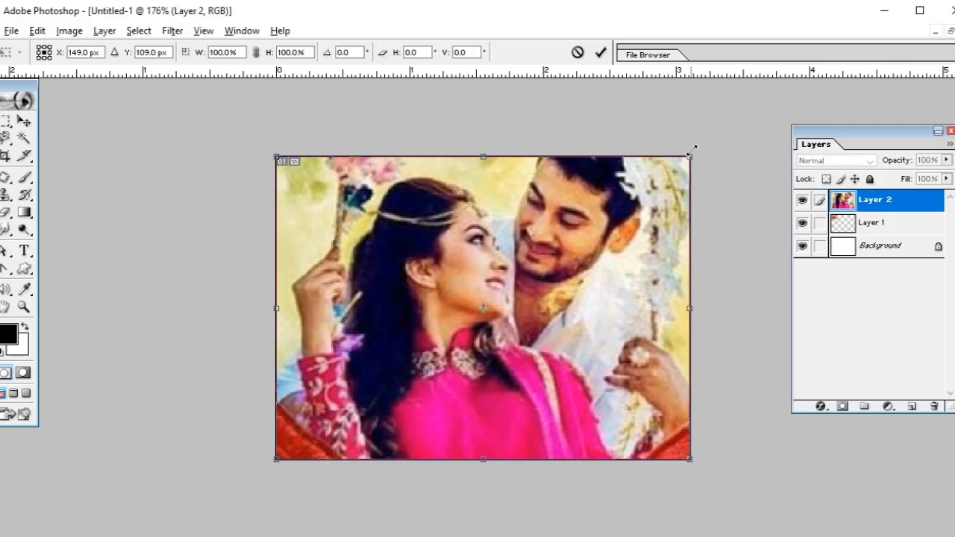
pyautogui.moveTo(688, 156); pyautogui.dragTo(567, 269)
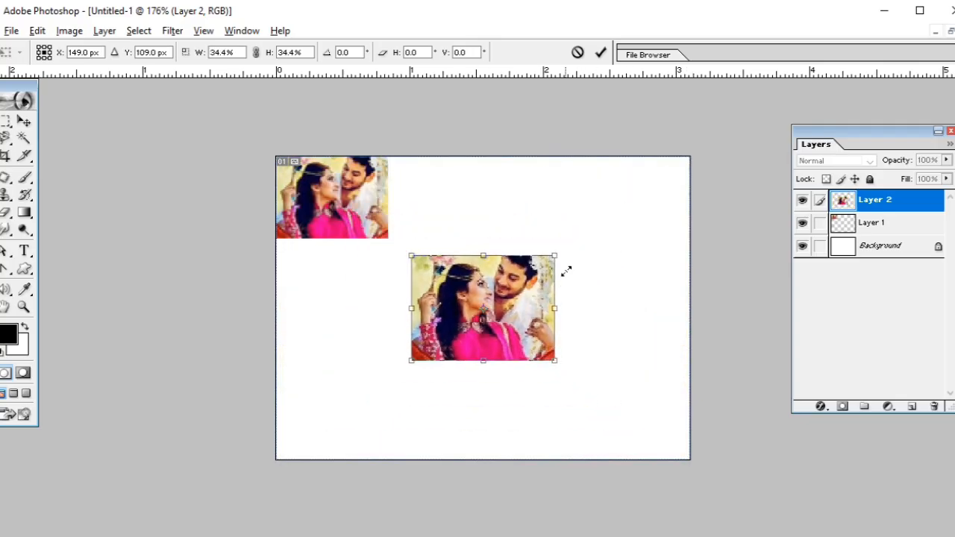
pyautogui.moveTo(519, 320); pyautogui.dragTo(499, 235)
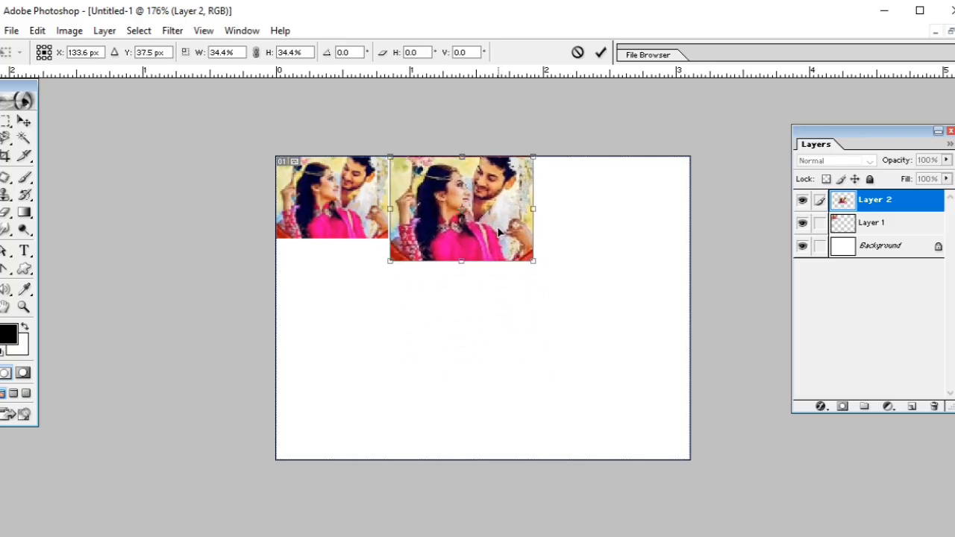
pyautogui.moveTo(533, 263); pyautogui.dragTo(494, 235)
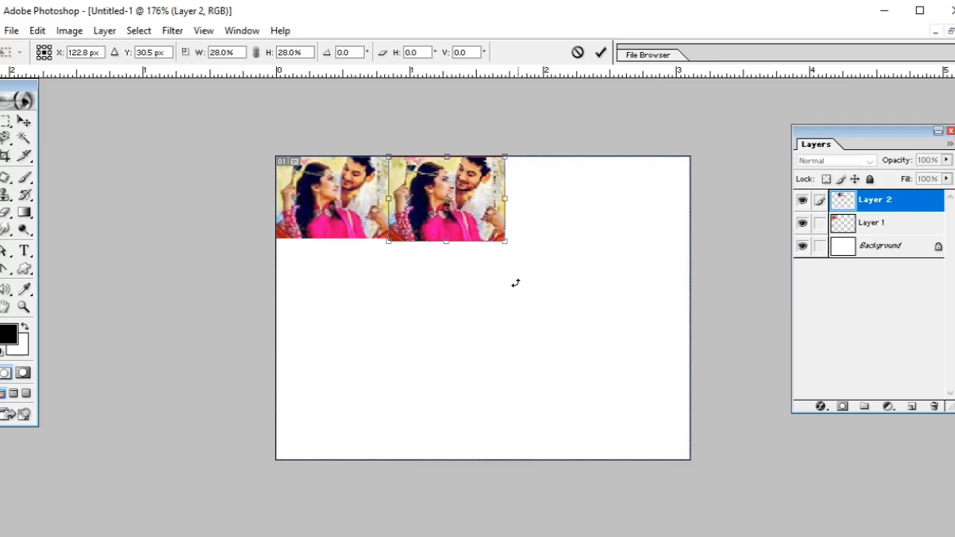
pyautogui.click(601, 53)
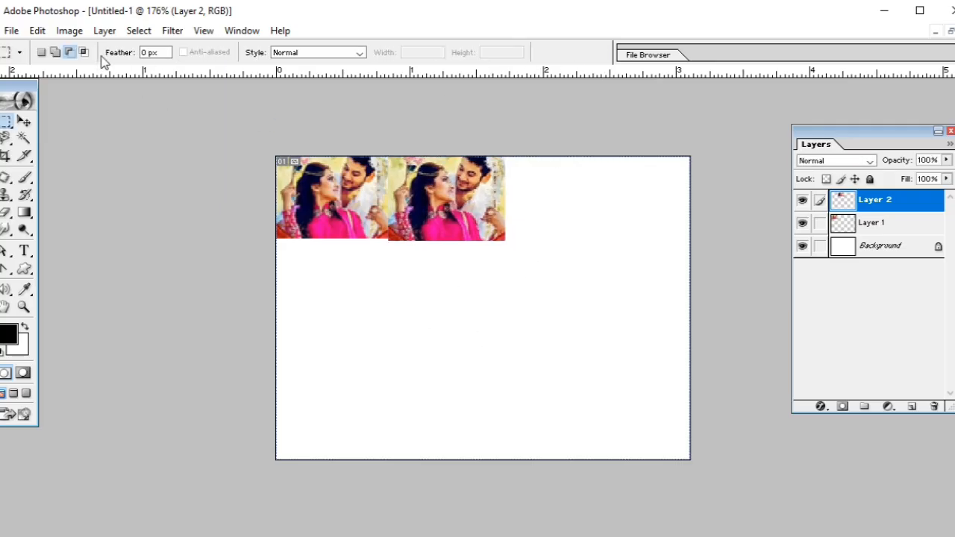
# Step: Purge all undo, clipboard and history data and accept that it cannot be undone
pyautogui.click(37, 31)
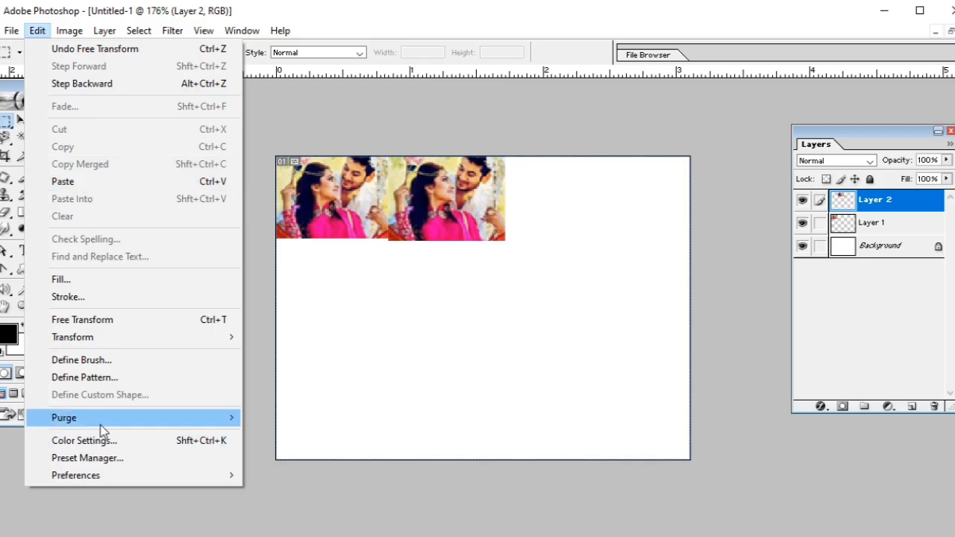
pyautogui.moveTo(100, 422)
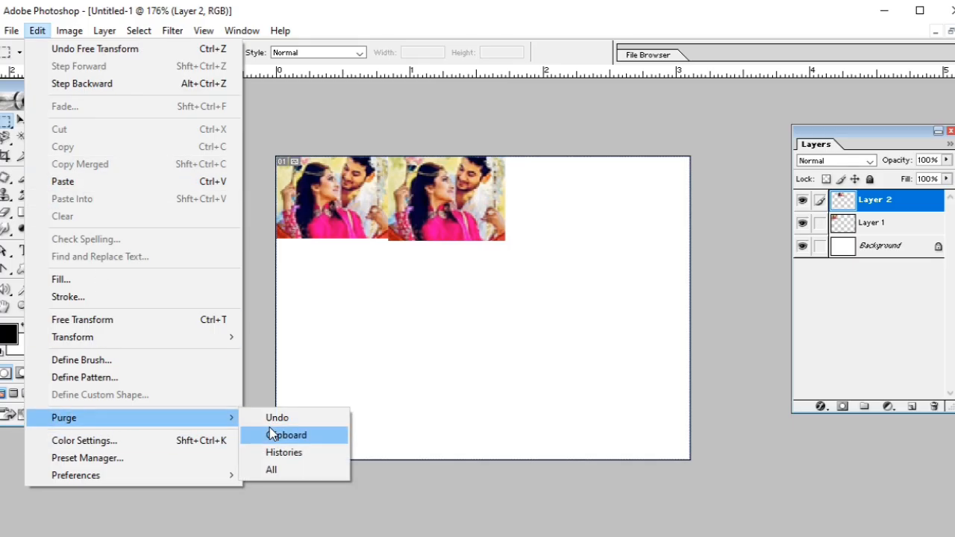
pyautogui.click(284, 471)
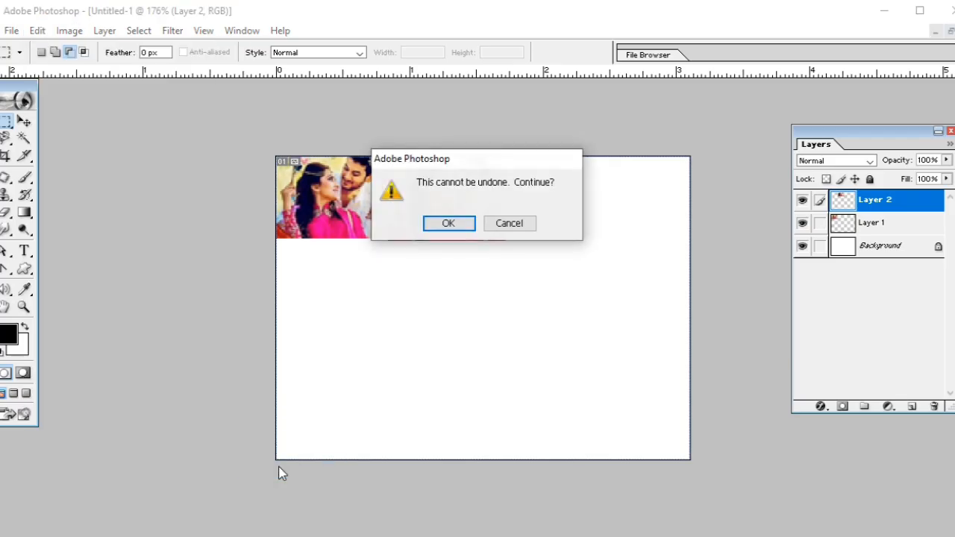
pyautogui.click(448, 224)
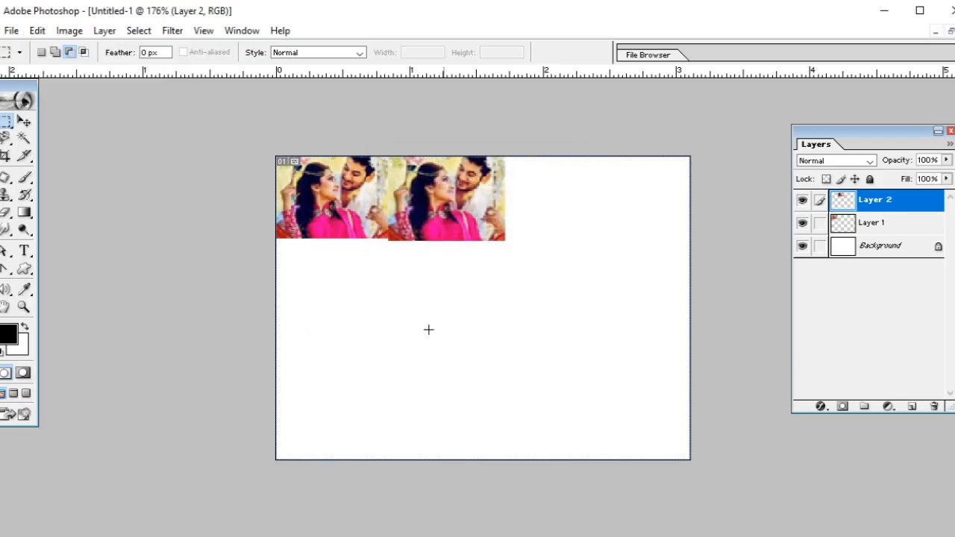
# Step: Check whether the undo, step backward, paste and purge commands are still available after purging
pyautogui.click(38, 30)
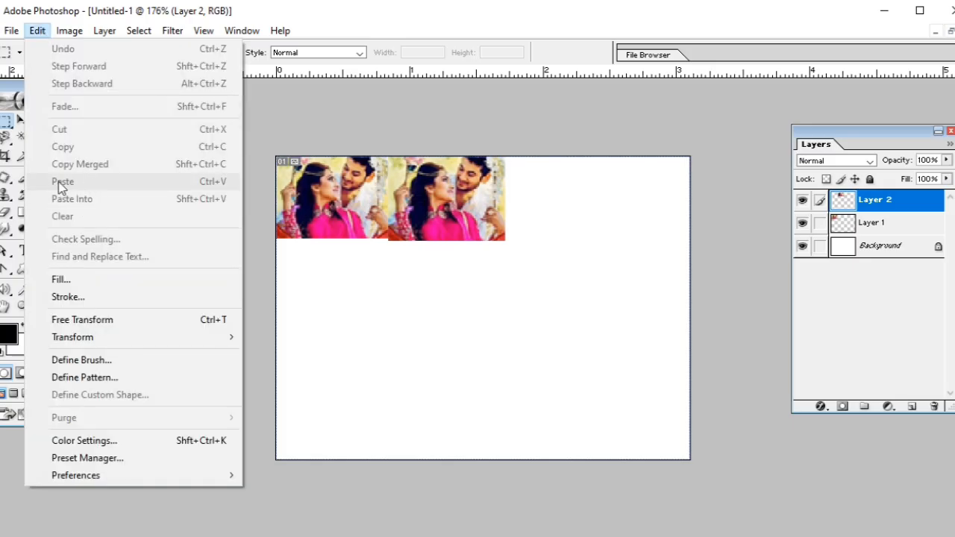
pyautogui.click(321, 324)
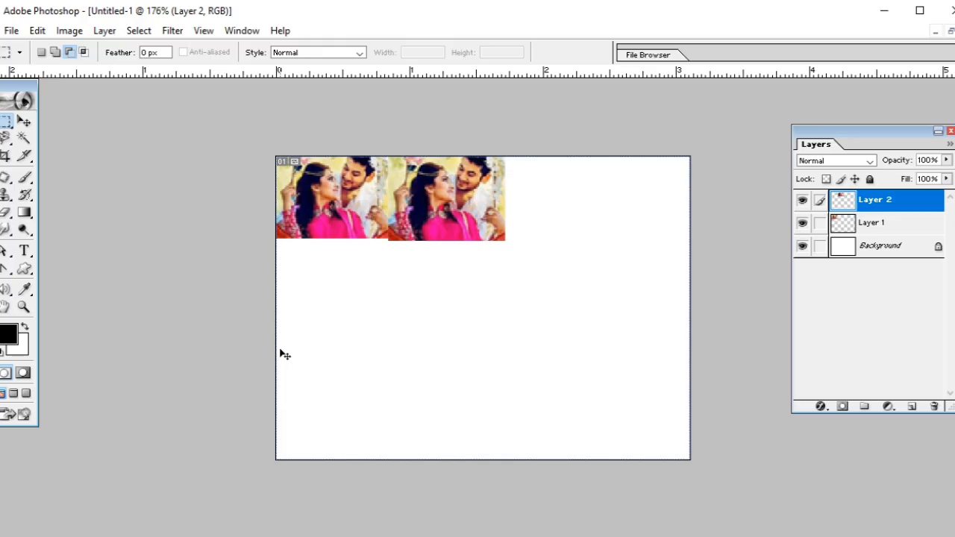
pyautogui.click(37, 30)
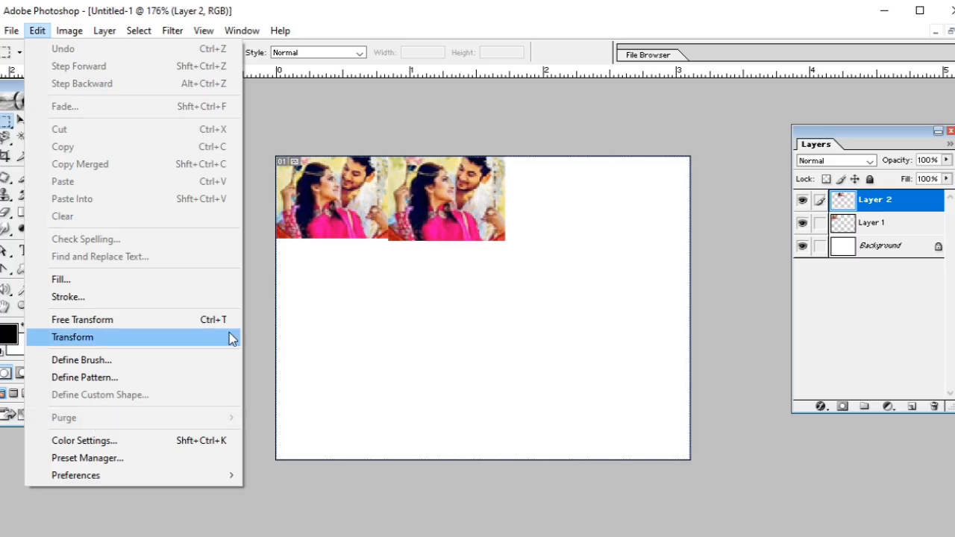
pyautogui.click(356, 224)
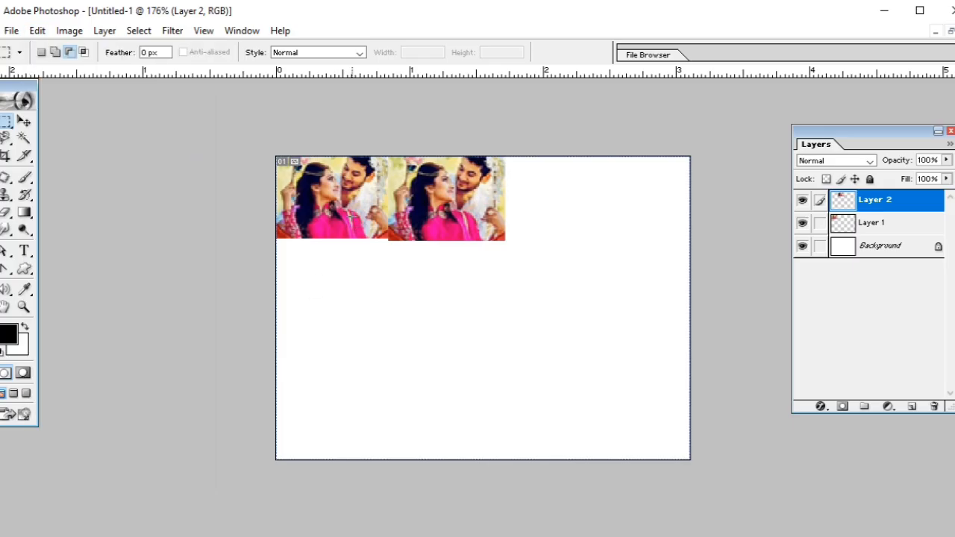
# Step: Restore Untitled-1 to a floating window, move it below the heart photo and bring the photo to the front
pyautogui.click(950, 32)
pyautogui.moveTo(388, 133); pyautogui.dragTo(441, 439)
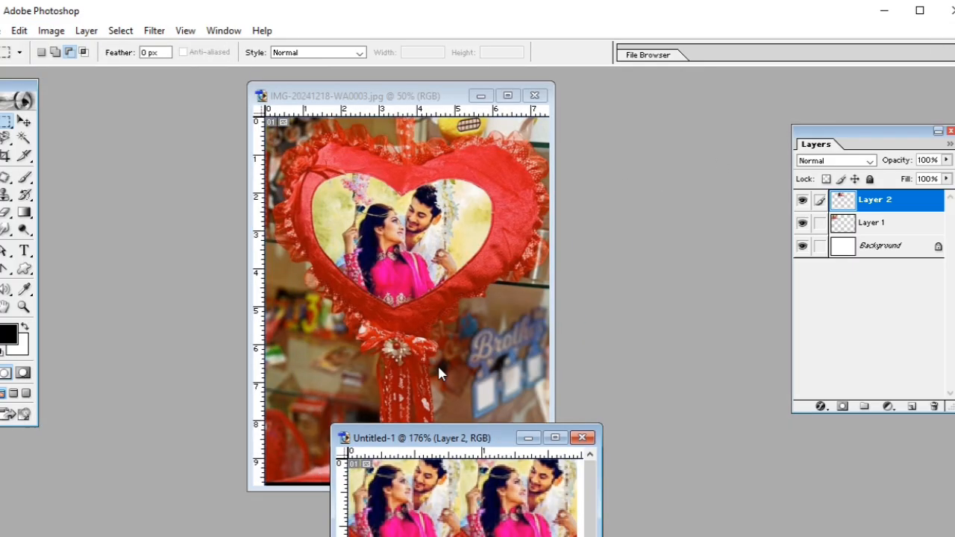
pyautogui.click(291, 154)
# Step: Replace the old marquee with a rectangular selection over the heart's upper-left part and cut that area out
pyautogui.moveTo(338, 198); pyautogui.dragTo(455, 284)
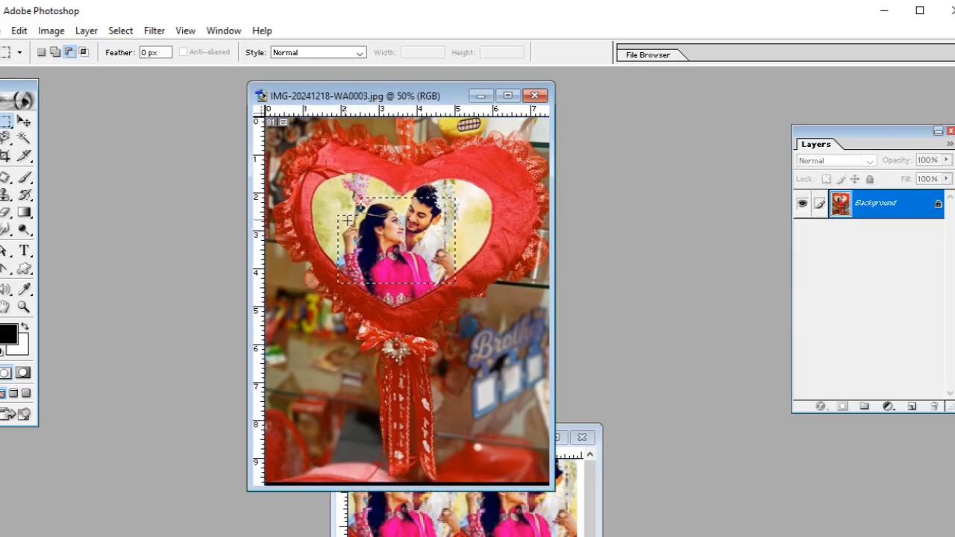
pyautogui.click(296, 191)
pyautogui.moveTo(288, 140); pyautogui.dragTo(386, 233)
pyautogui.click(18, 31)
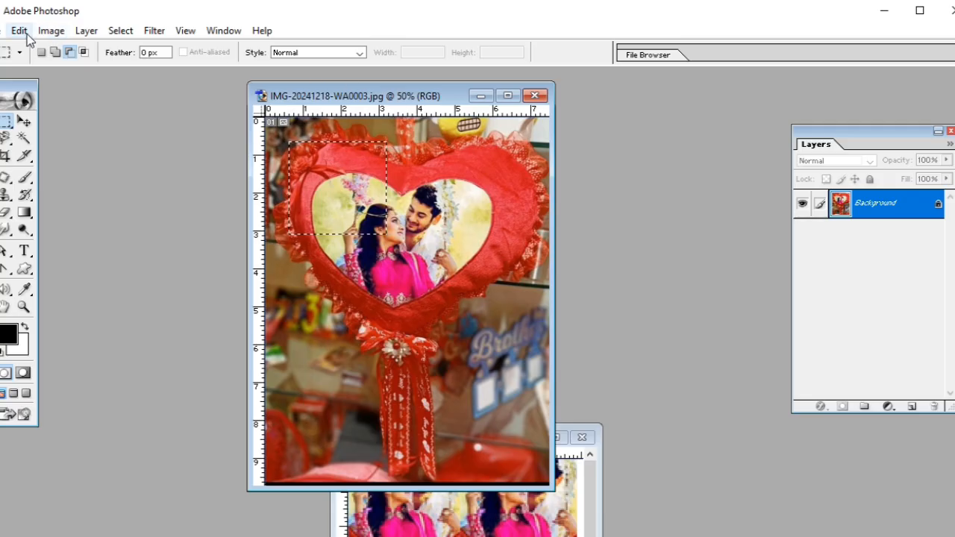
pyautogui.click(41, 129)
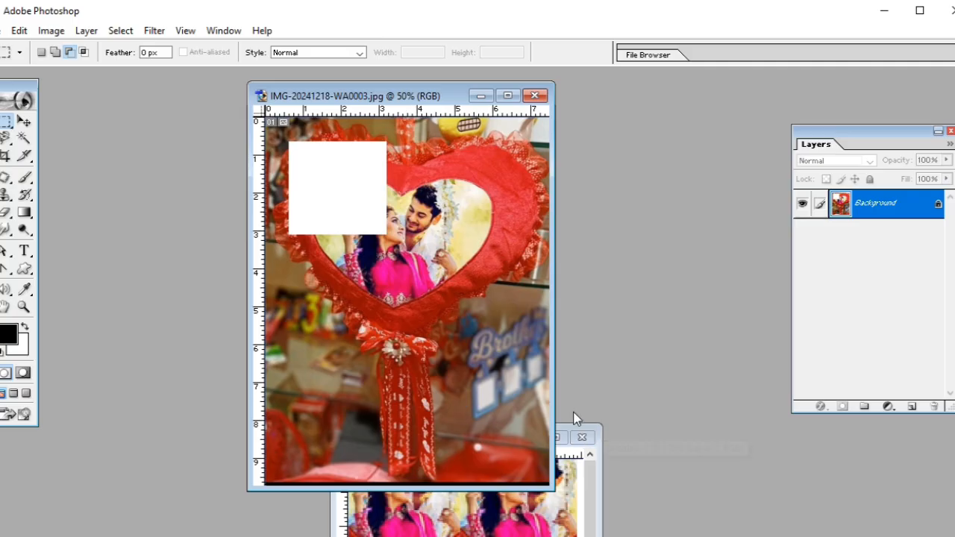
# Step: Add a layer above the photo's background, and create a white 248 × 236 pixel RGB document at 96 pixels/inch
pyautogui.hotkey('ctrl', 'v')
pyautogui.hotkey('ctrl', 'n')
pyautogui.press('BackSpace')
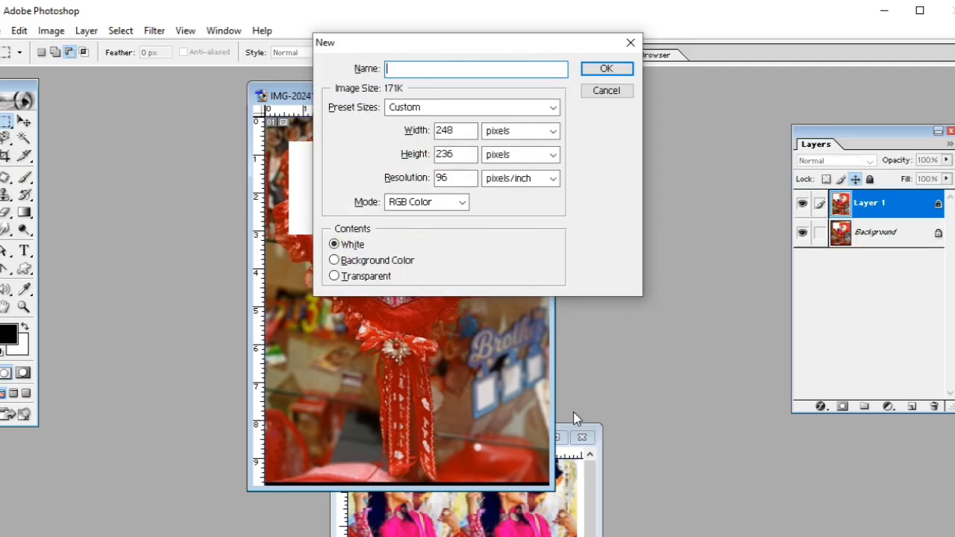
pyautogui.press('Return')
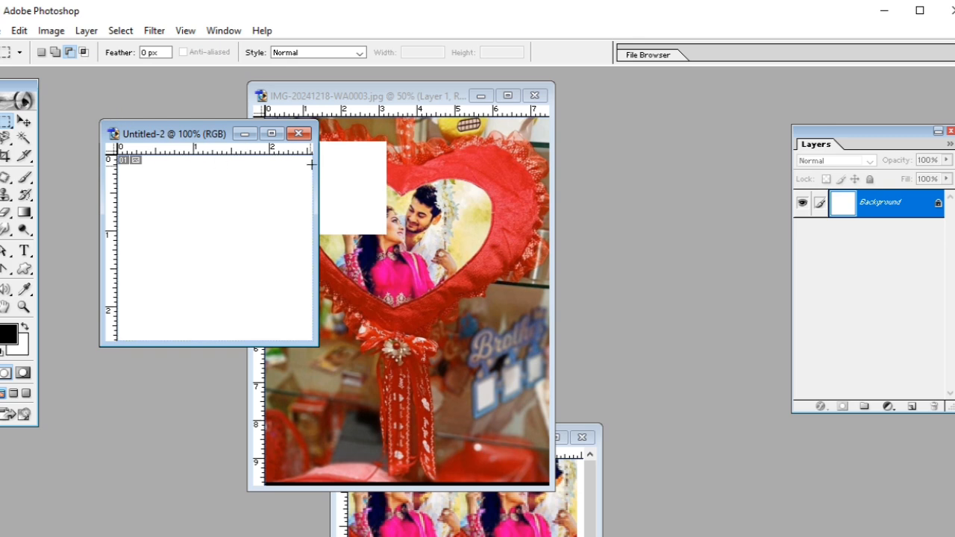
pyautogui.click(272, 134)
pyautogui.hotkey('ctrl', '+')
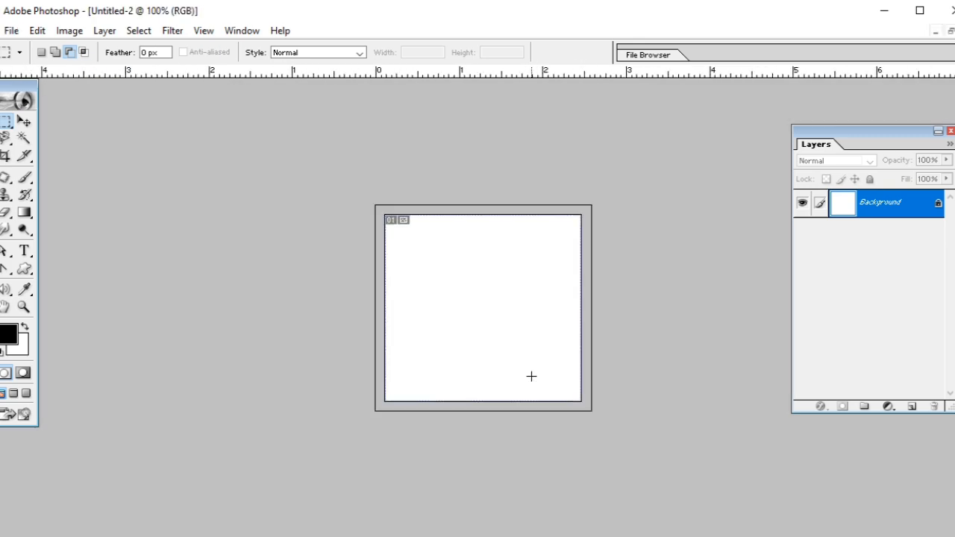
# Step: Paste the cut heart photo piece into the new white document
pyautogui.click(39, 30)
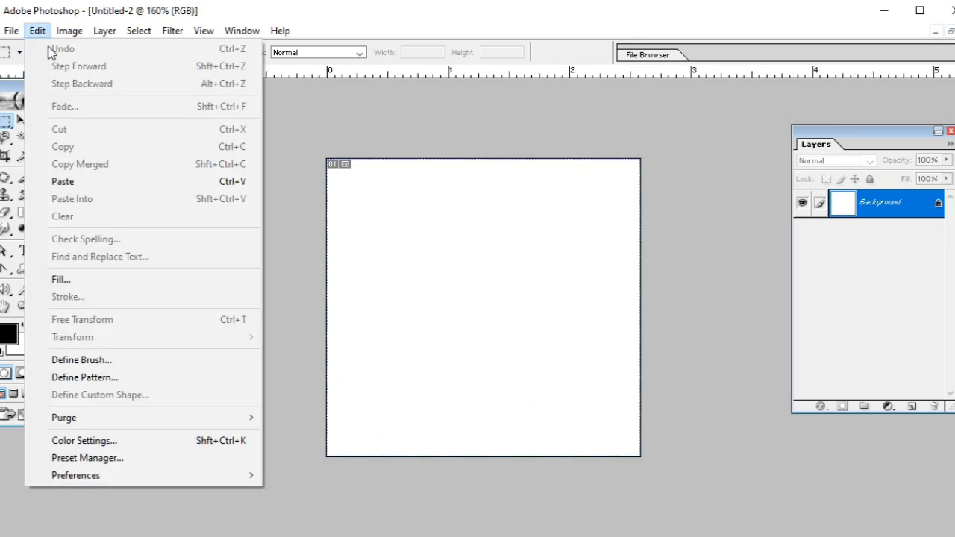
pyautogui.moveTo(120, 420)
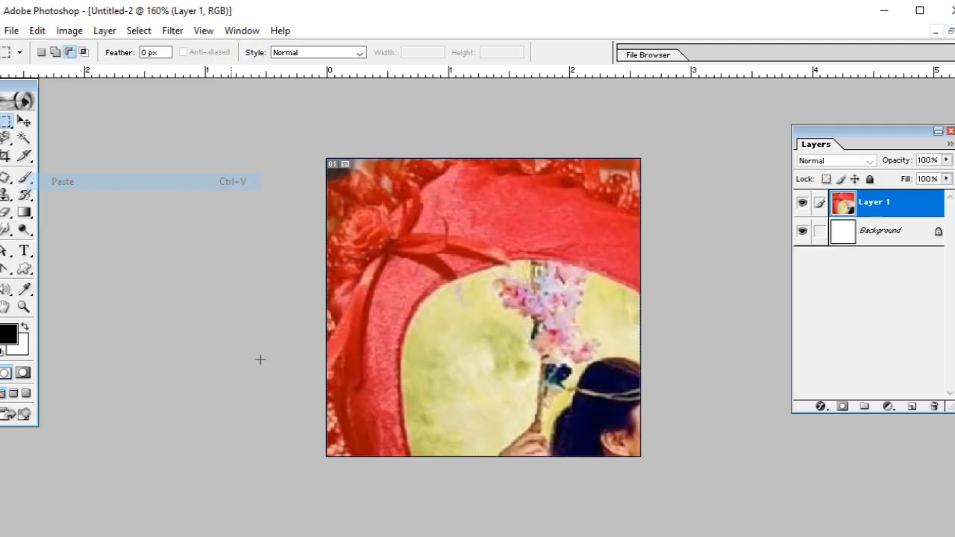
pyautogui.click(88, 182)
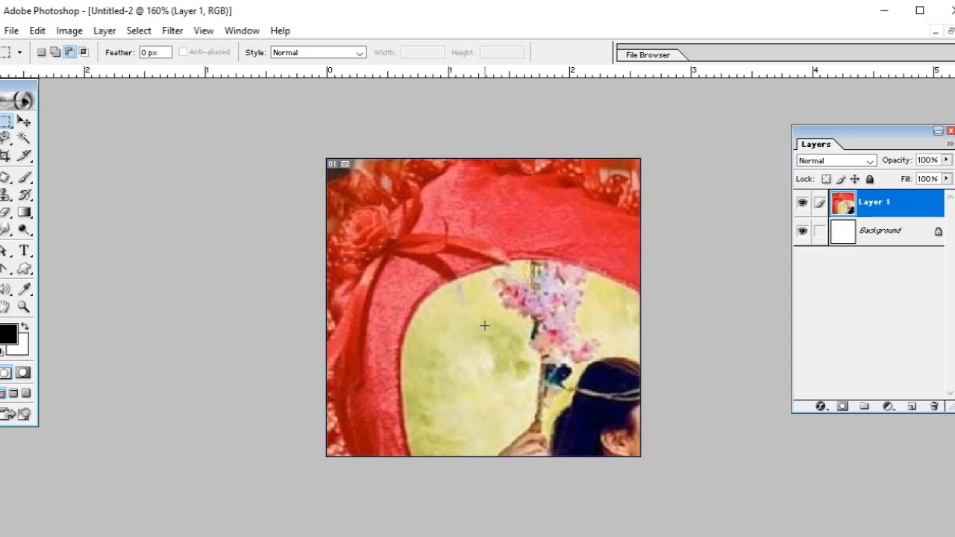
# Step: Scale the pasted photo piece proportionally to about 57% and move it to the upper middle of the canvas
pyautogui.hotkey('ctrl', 't')
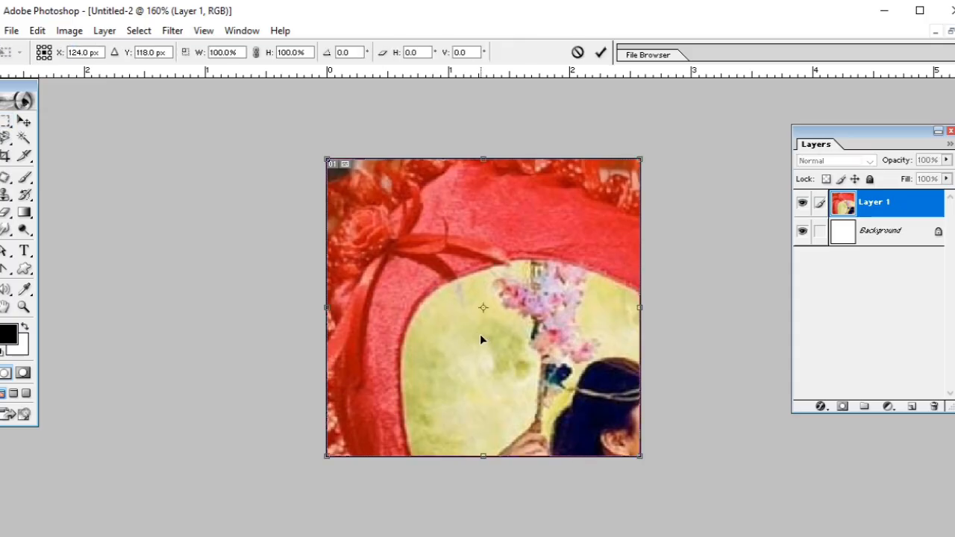
pyautogui.moveTo(640, 160); pyautogui.dragTo(581, 233)
pyautogui.moveTo(493, 382); pyautogui.dragTo(475, 341)
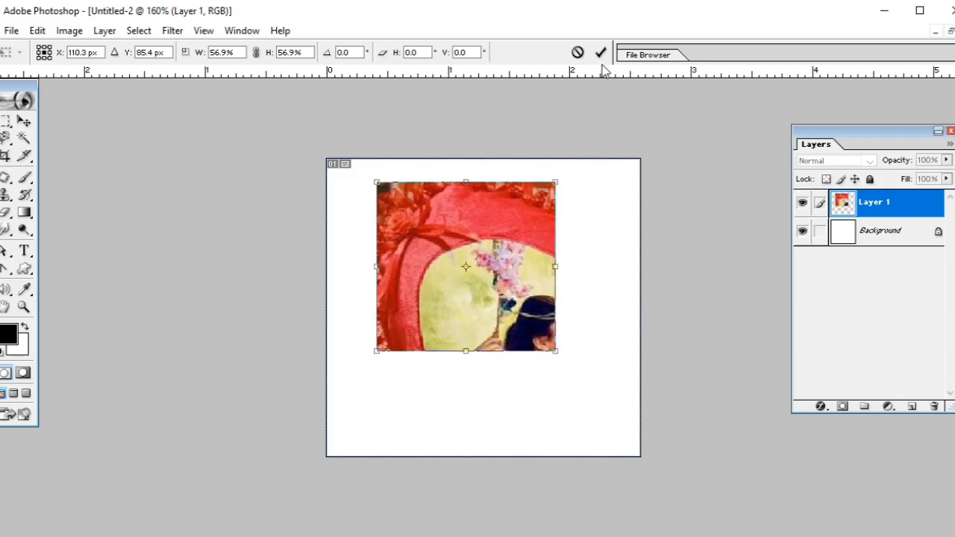
pyautogui.click(601, 52)
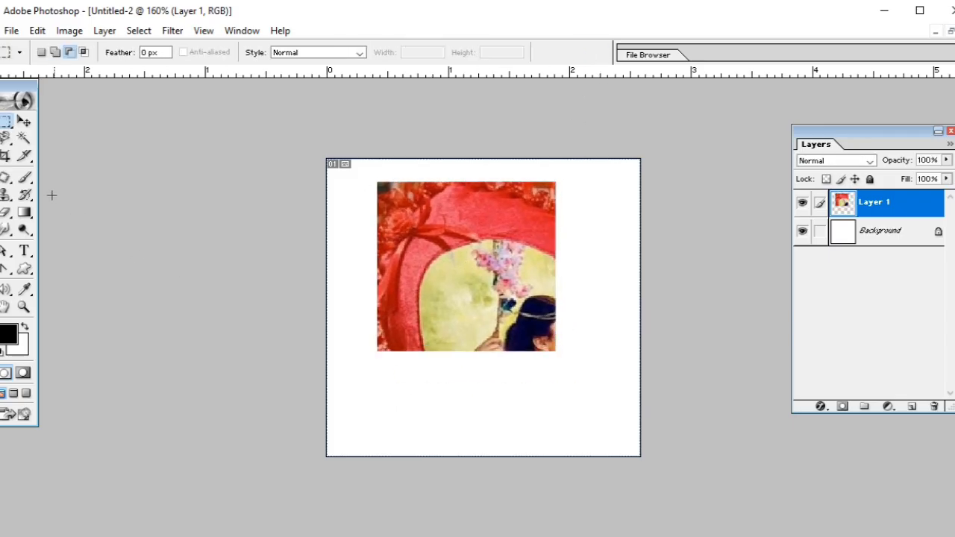
# Step: Purge all undo, clipboard and history data
pyautogui.click(37, 30)
pyautogui.moveTo(118, 423)
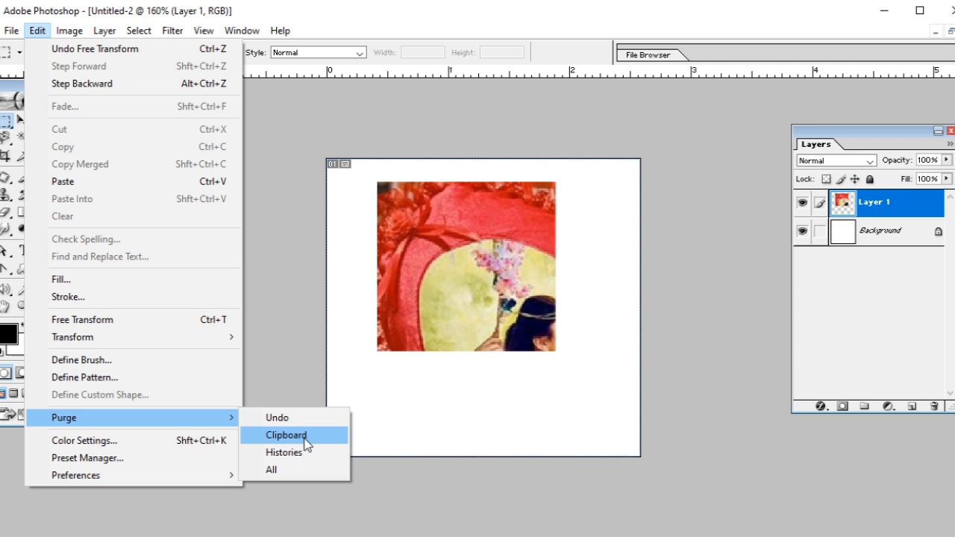
pyautogui.click(275, 470)
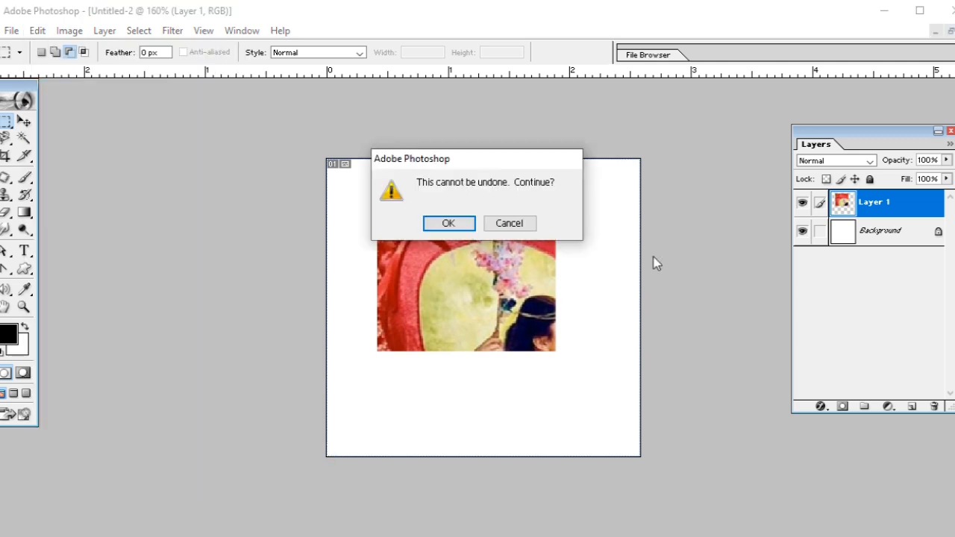
pyautogui.click(444, 222)
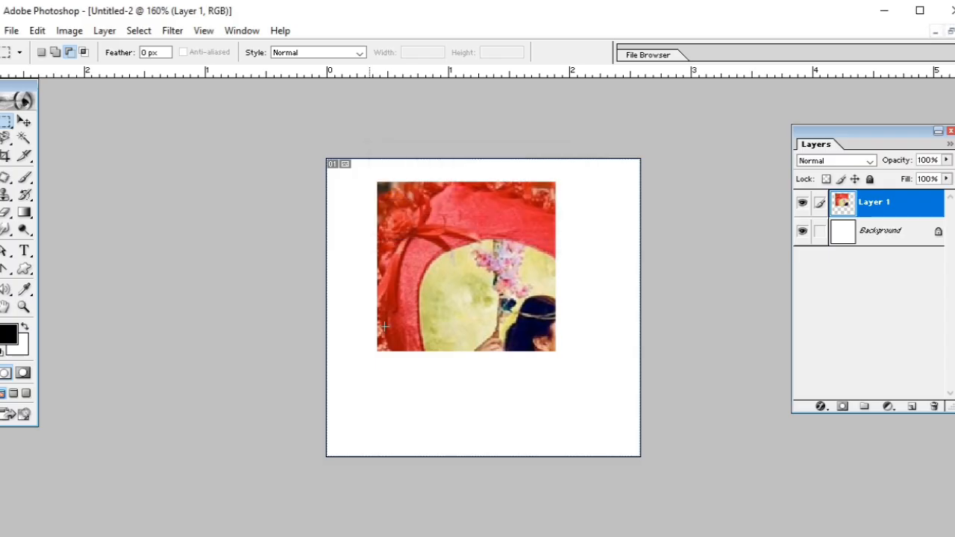
# Step: Check which editing commands remain after the purge, examine the Color Settings, and return to the Rectangular Marquee tool
pyautogui.click(36, 31)
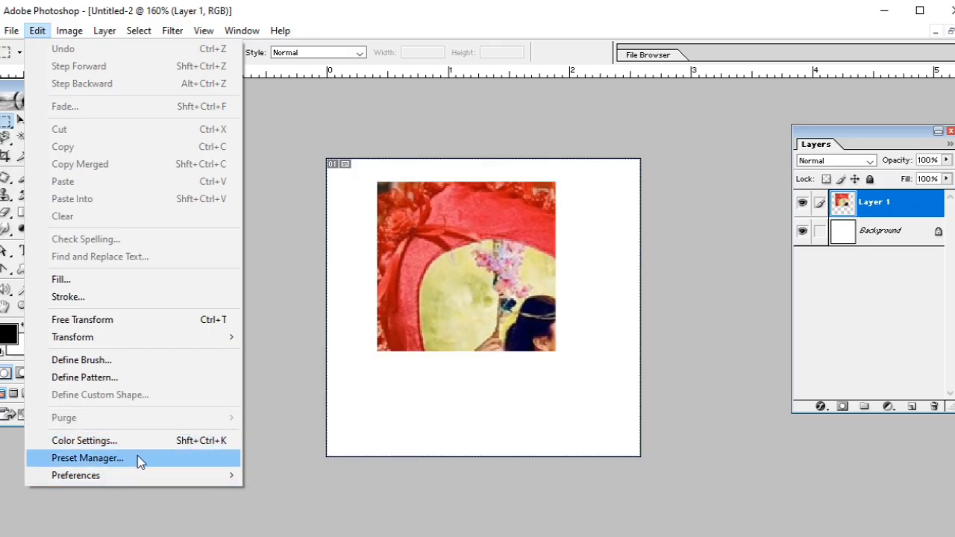
pyautogui.moveTo(143, 475)
pyautogui.click(79, 441)
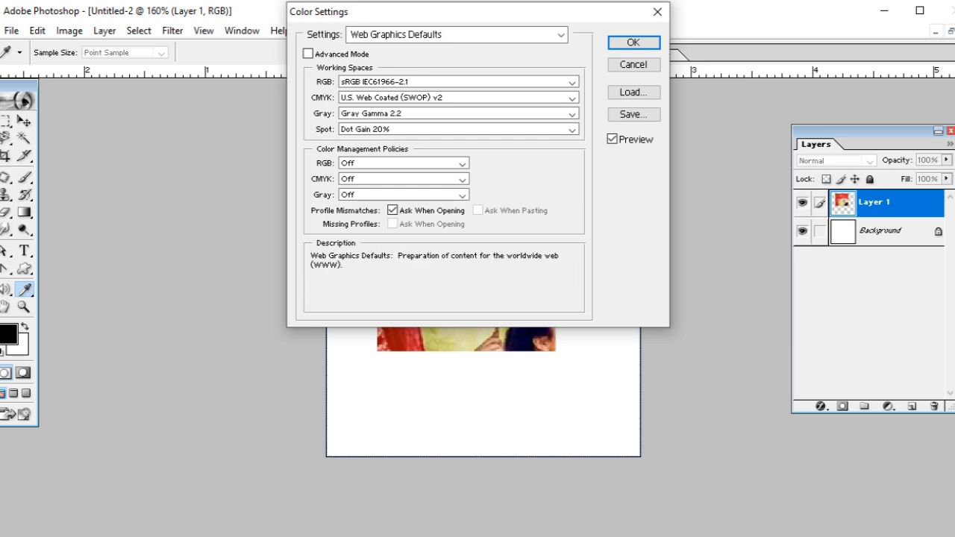
pyautogui.click(657, 12)
pyautogui.press('m')
# Step: Examine the brush, style and pattern presets in the Preset Manager
pyautogui.click(37, 31)
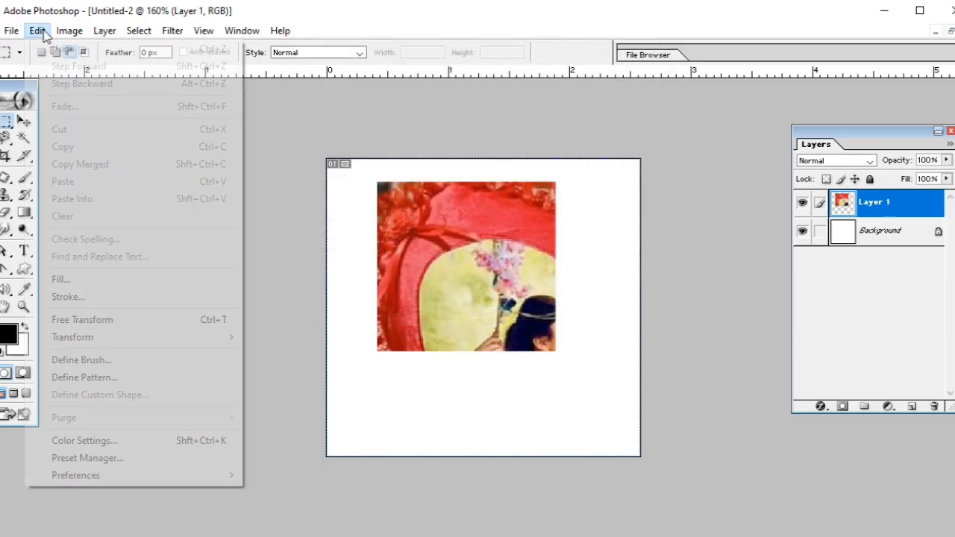
pyautogui.click(118, 461)
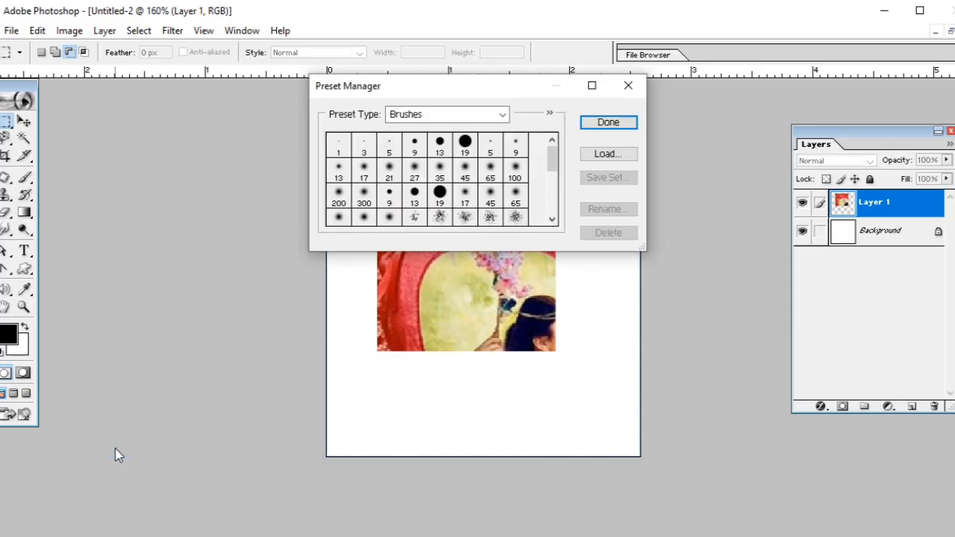
pyautogui.moveTo(550, 159); pyautogui.dragTo(554, 219)
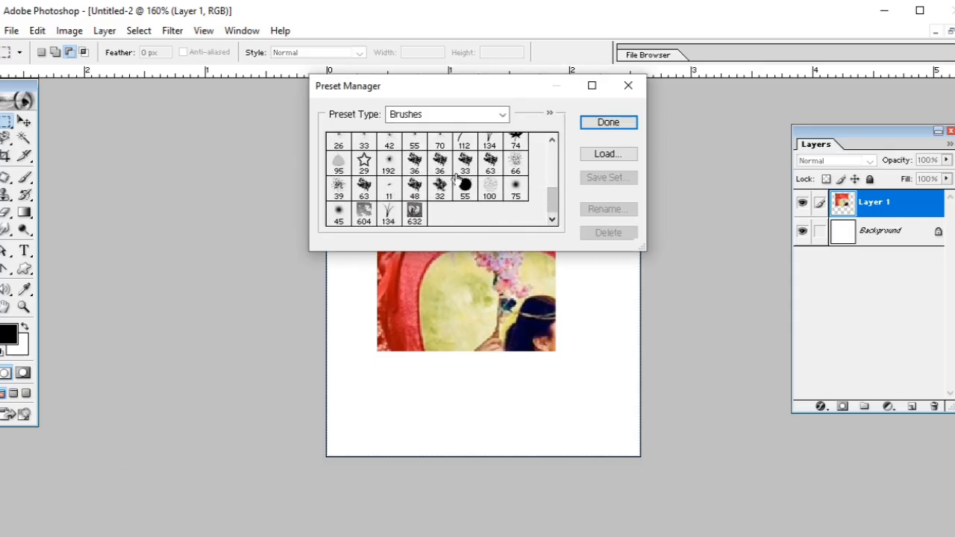
pyautogui.click(500, 116)
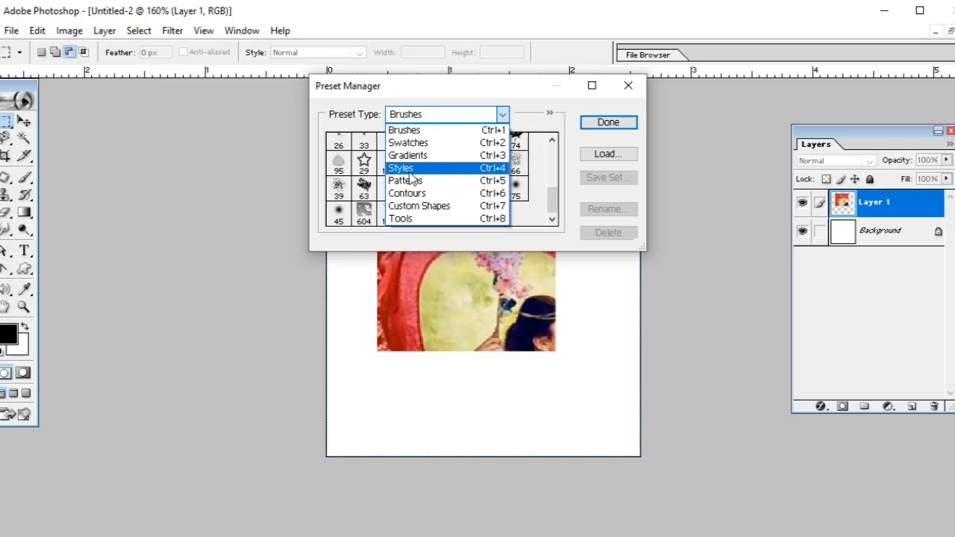
pyautogui.click(410, 173)
pyautogui.click(504, 115)
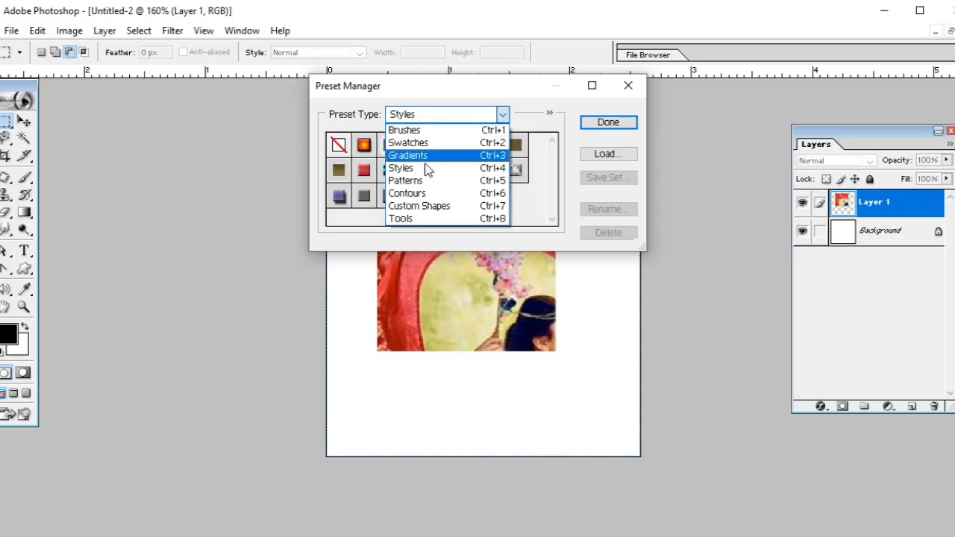
pyautogui.click(422, 181)
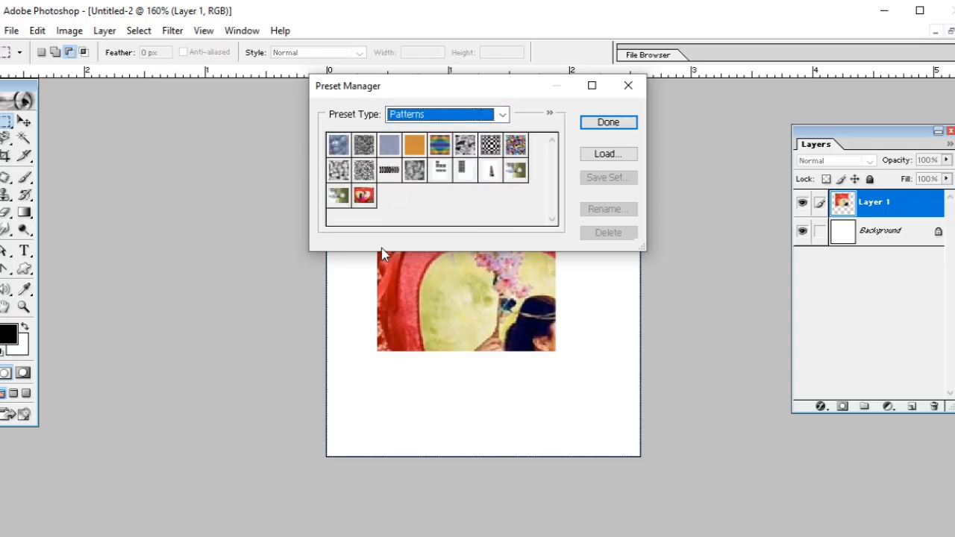
# Step: View the heart photo pattern's name in the Preset Manager, and close the manager without renaming the pattern
pyautogui.click(333, 153)
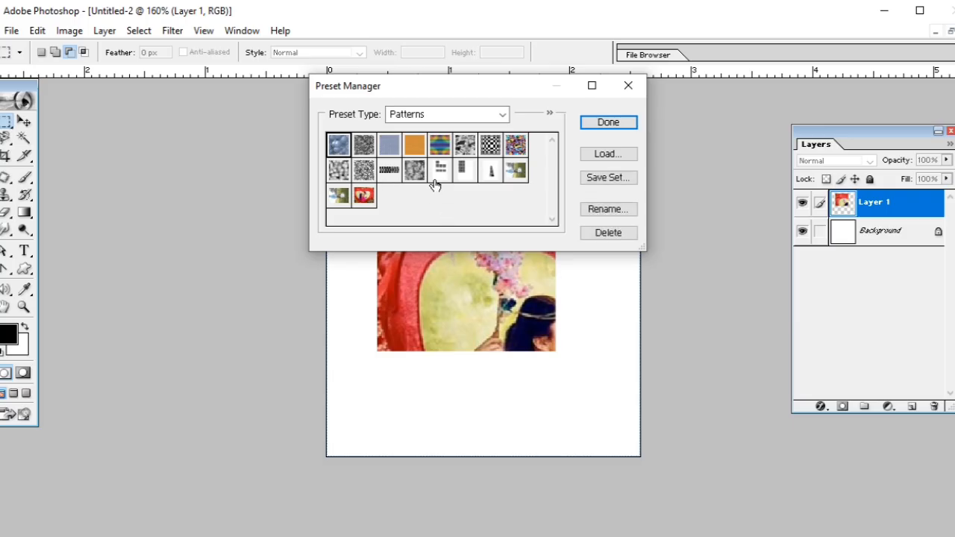
pyautogui.moveTo(415, 172); pyautogui.dragTo(605, 218)
pyautogui.click(608, 210)
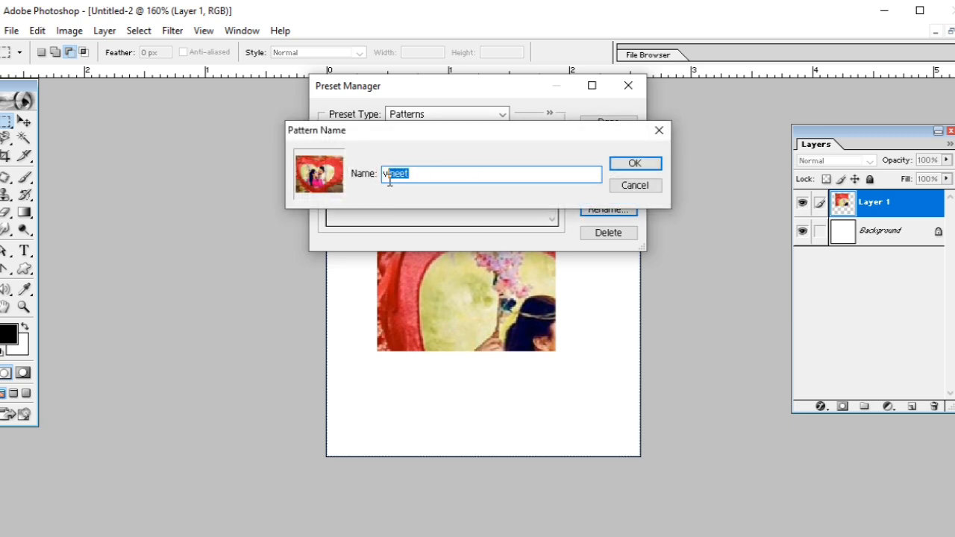
pyautogui.click(659, 130)
pyautogui.press('Escape')
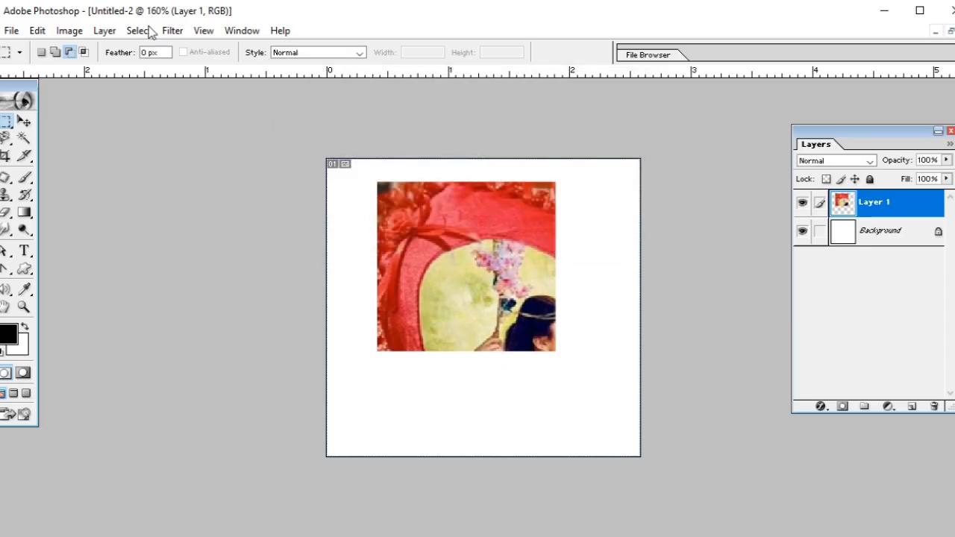
# Step: Examine the Display & Cursors preferences, close them unchanged, and return to the Rectangular Marquee tool
pyautogui.click(37, 31)
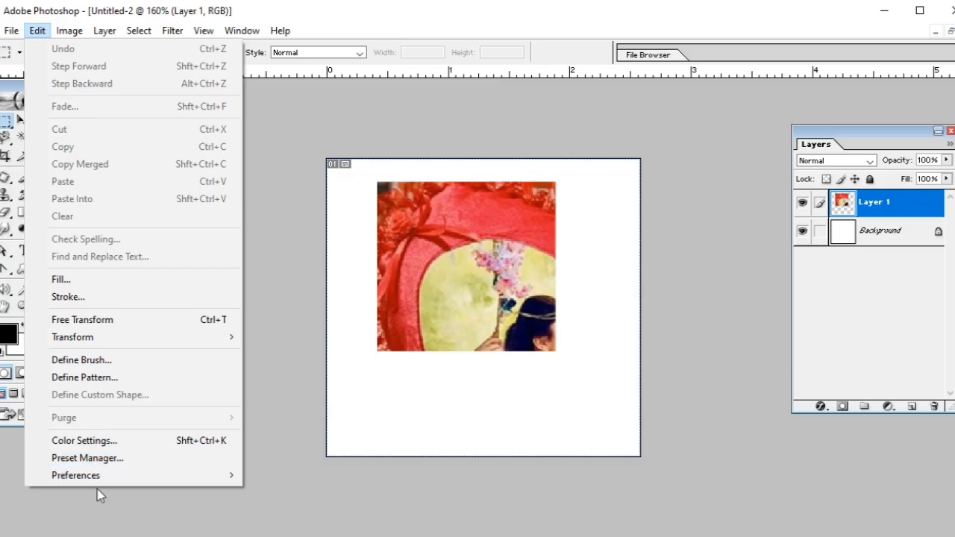
pyautogui.moveTo(97, 479)
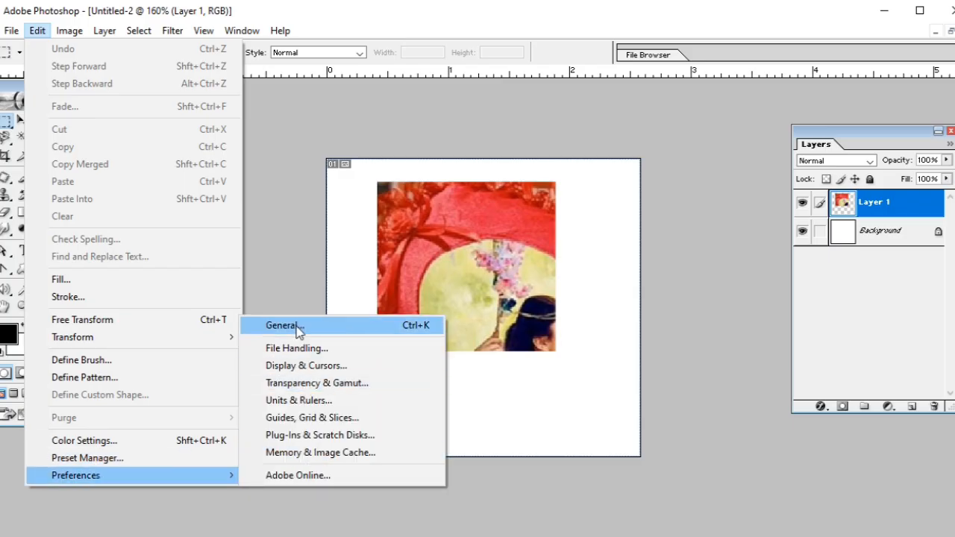
pyautogui.click(302, 366)
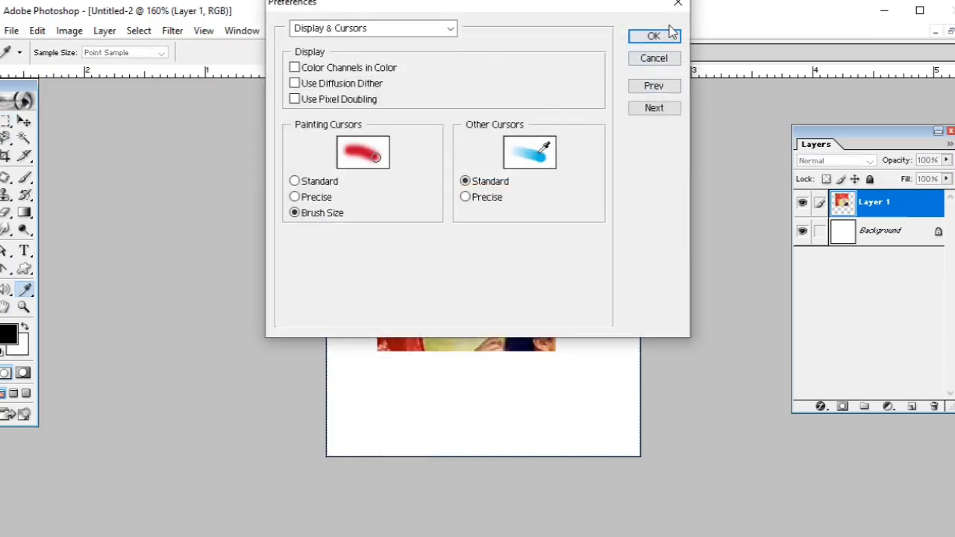
pyautogui.click(678, 3)
pyautogui.press('m')
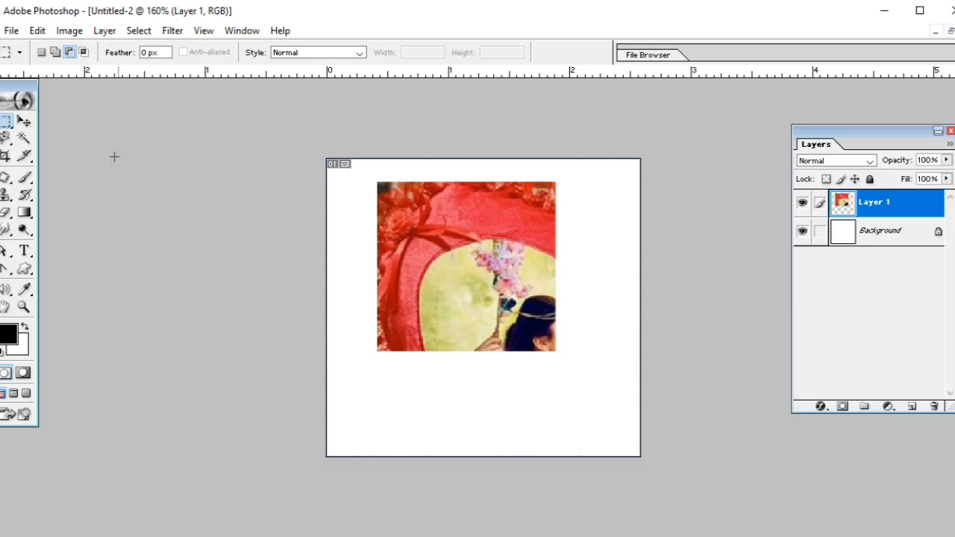
pyautogui.click(37, 30)
pyautogui.moveTo(106, 478)
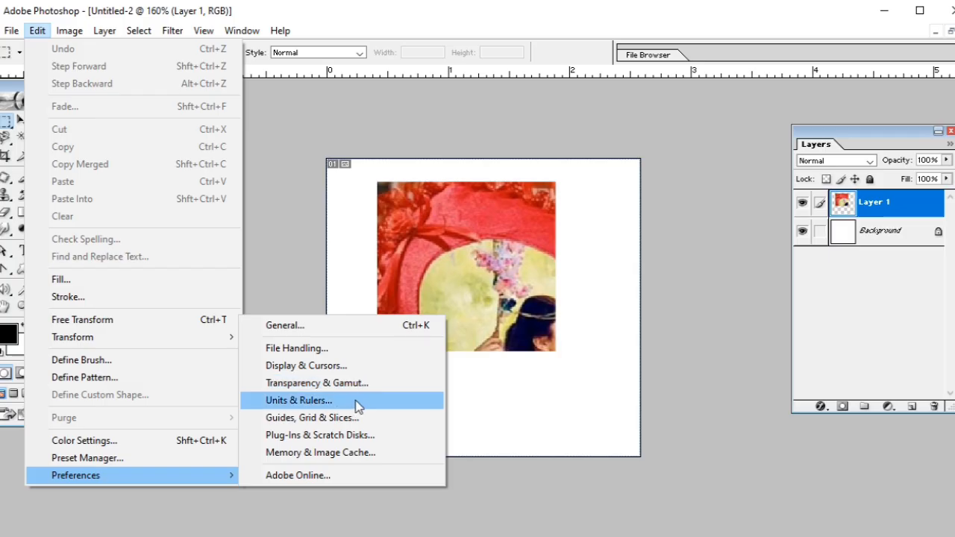
pyautogui.click(12, 34)
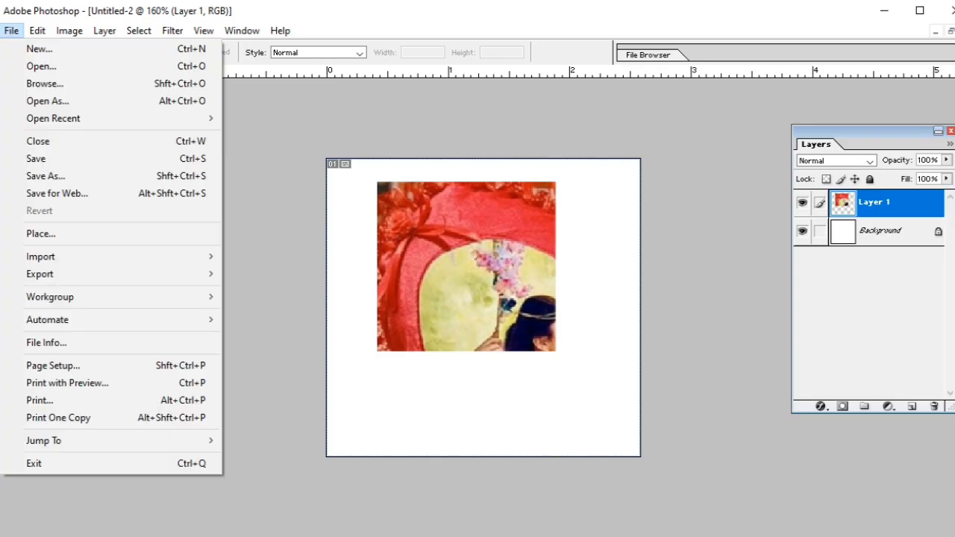